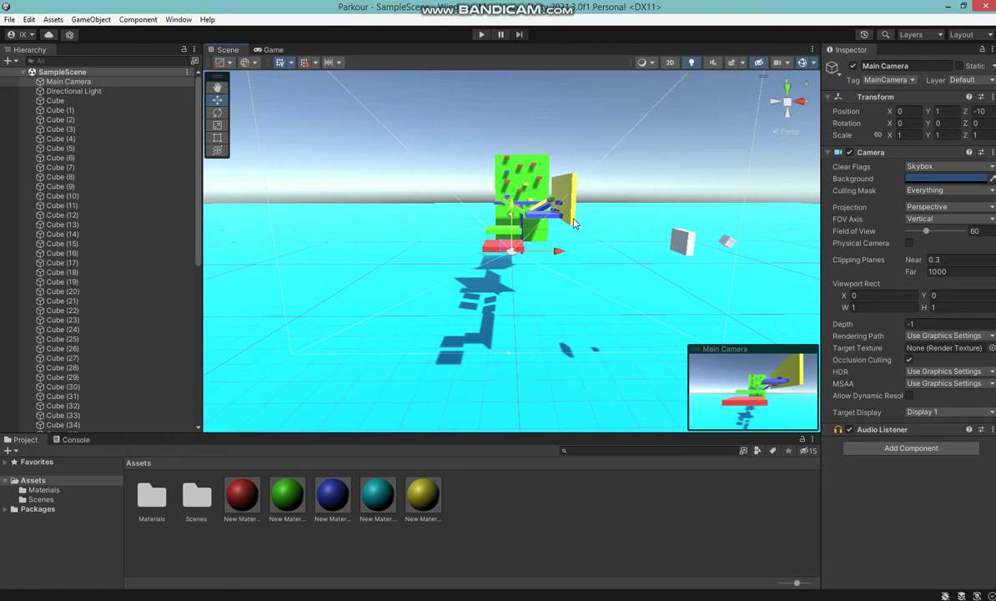
# Look over the course in the Scene and Game views and browse the Scenes folder.
pyautogui.moveTo(451, 237); pyautogui.dragTo(297, 113, button='right')
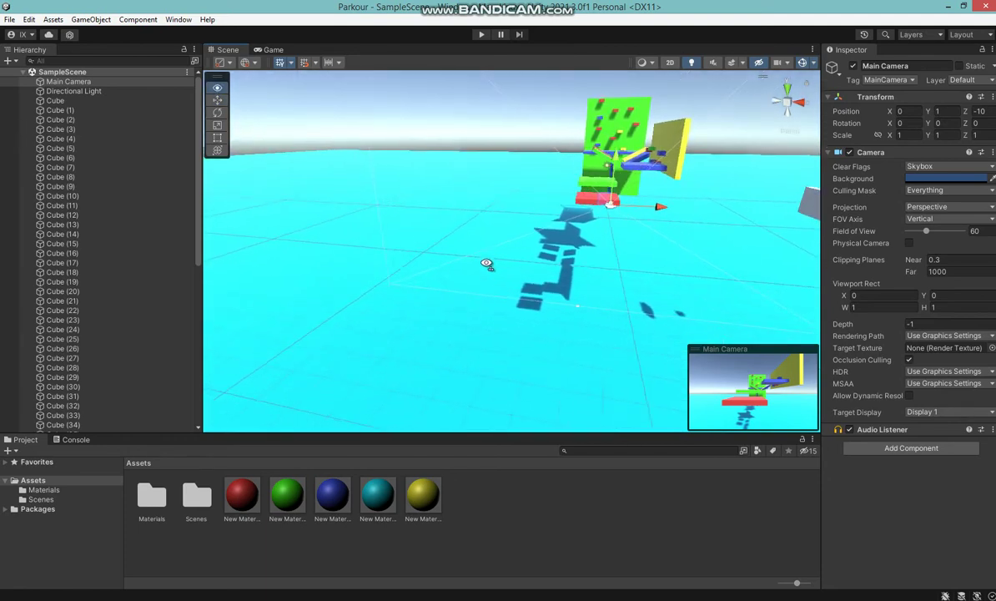
pyautogui.click(273, 50)
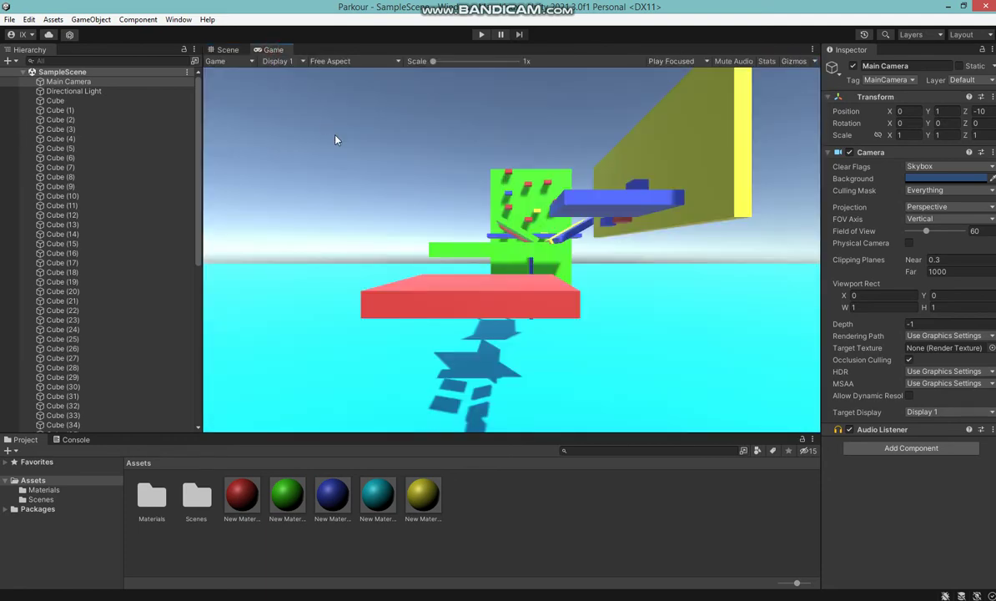
pyautogui.click(226, 50)
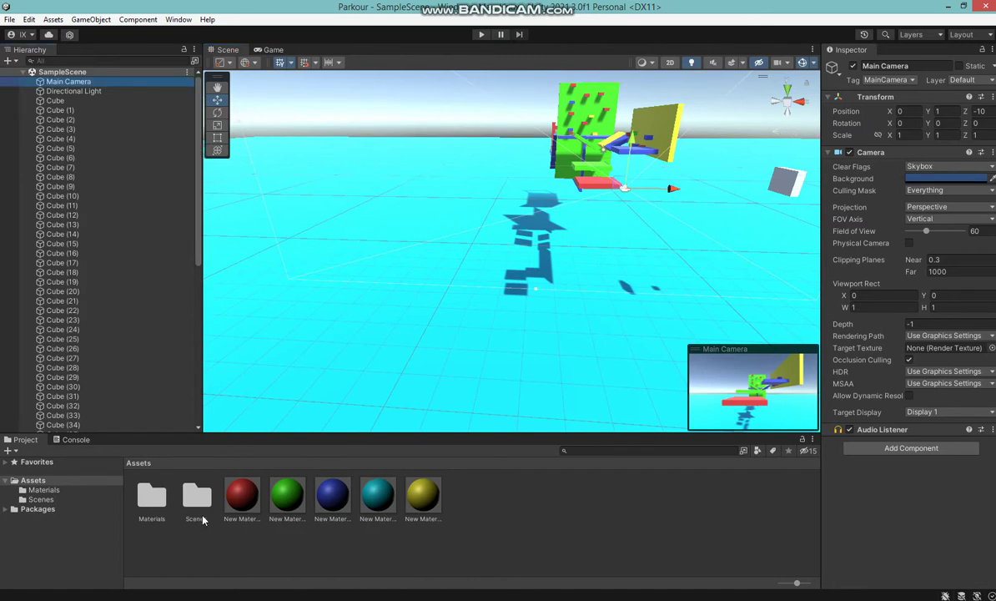
pyautogui.doubleClick(193, 493)
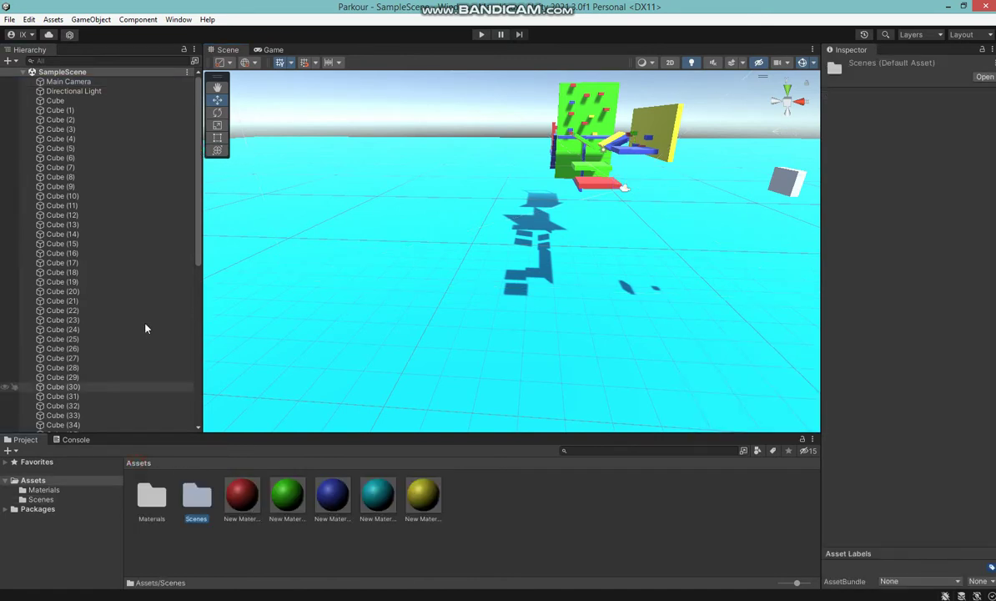
pyautogui.scroll(-10, 109, 284)
pyautogui.scroll(10, 116, 290)
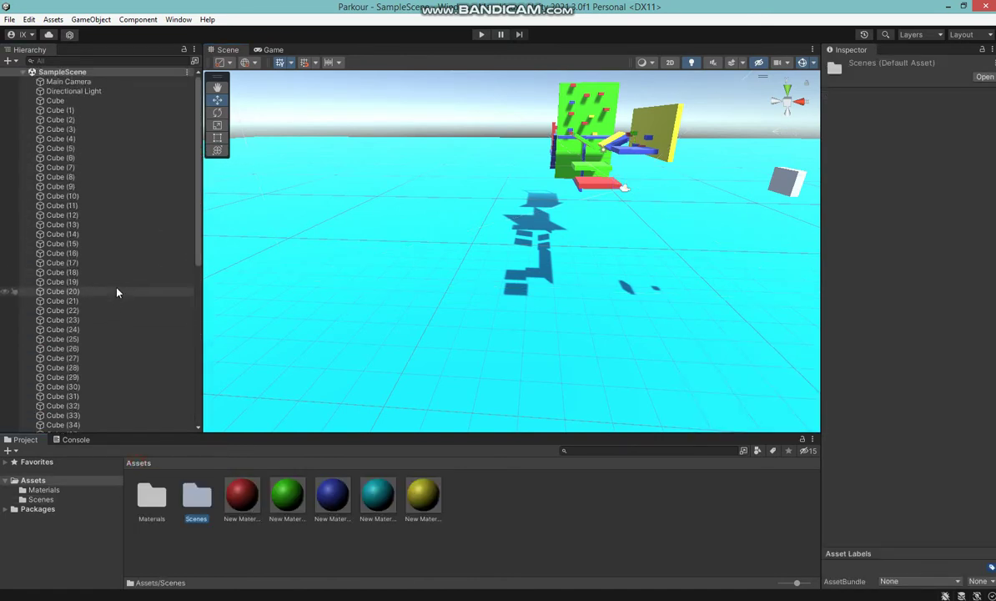
# Create a new empty object in the Hierarchy and name it Obs.
pyautogui.click(55, 100)
pyautogui.scroll(-10, 125, 233)
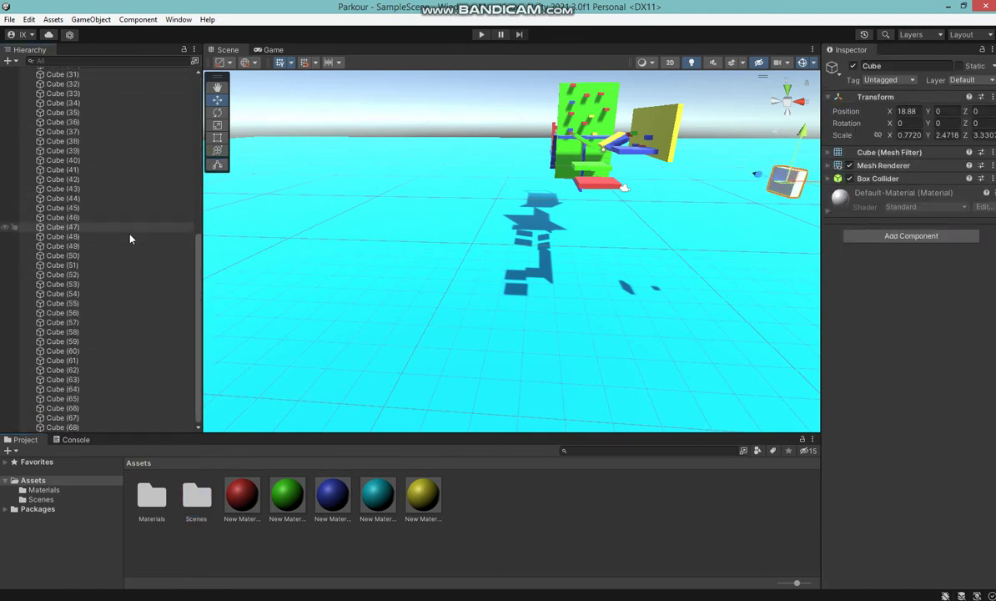
pyautogui.scroll(5, 146, 311)
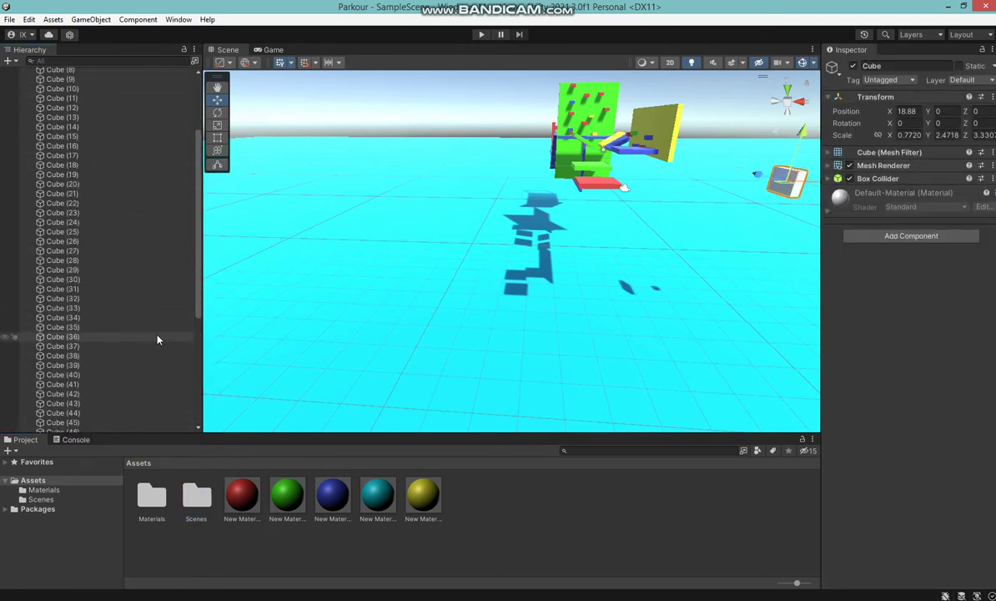
pyautogui.scroll(5, 115, 189)
pyautogui.click(10, 60)
pyautogui.click(37, 73)
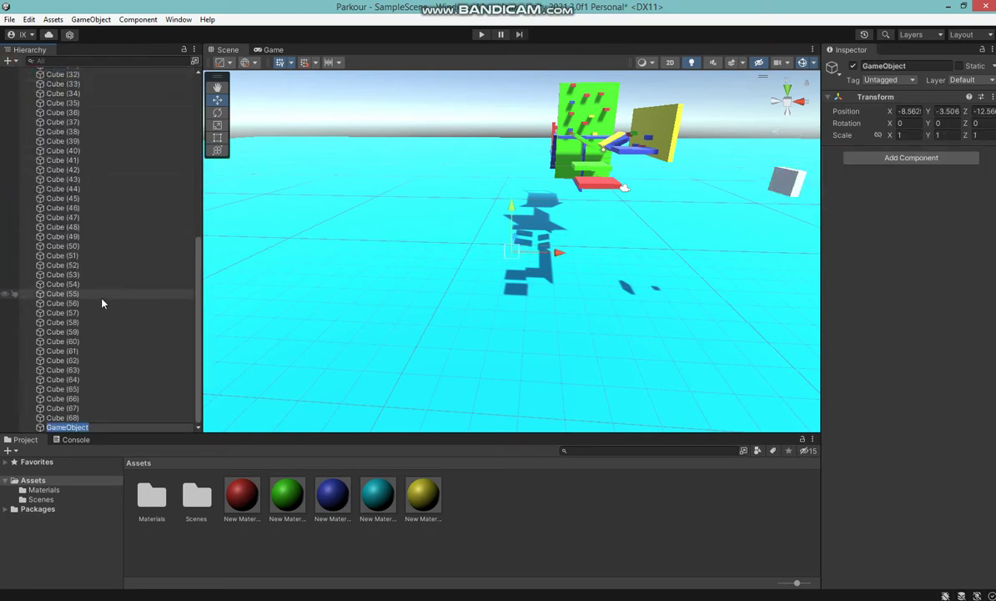
pyautogui.write('Obs')
pyautogui.press('Return')
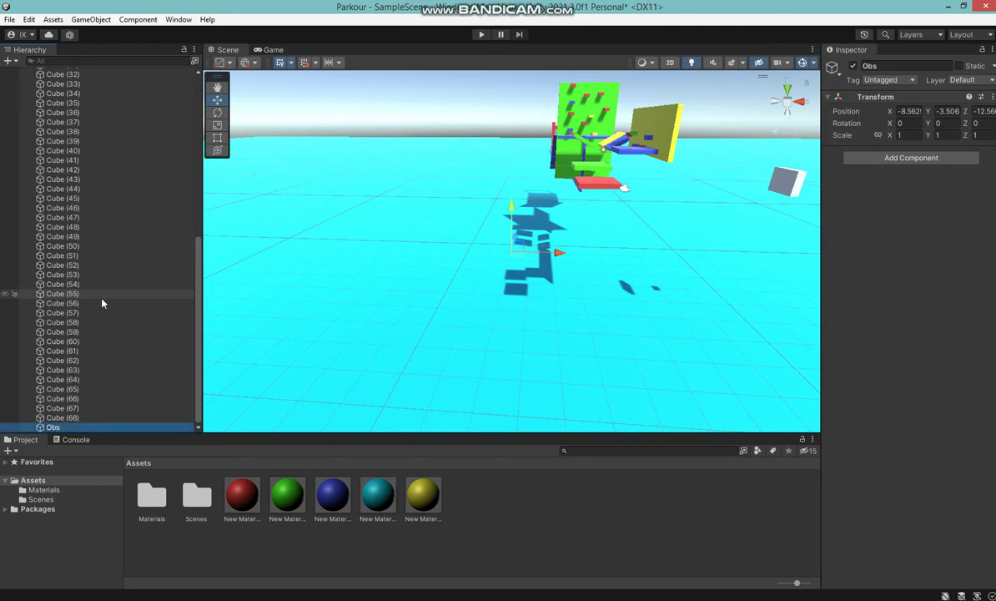
# Select all 69 Cube objects and parent them under Obs.
pyautogui.scroll(5, 102, 303)
pyautogui.scroll(5, 89, 262)
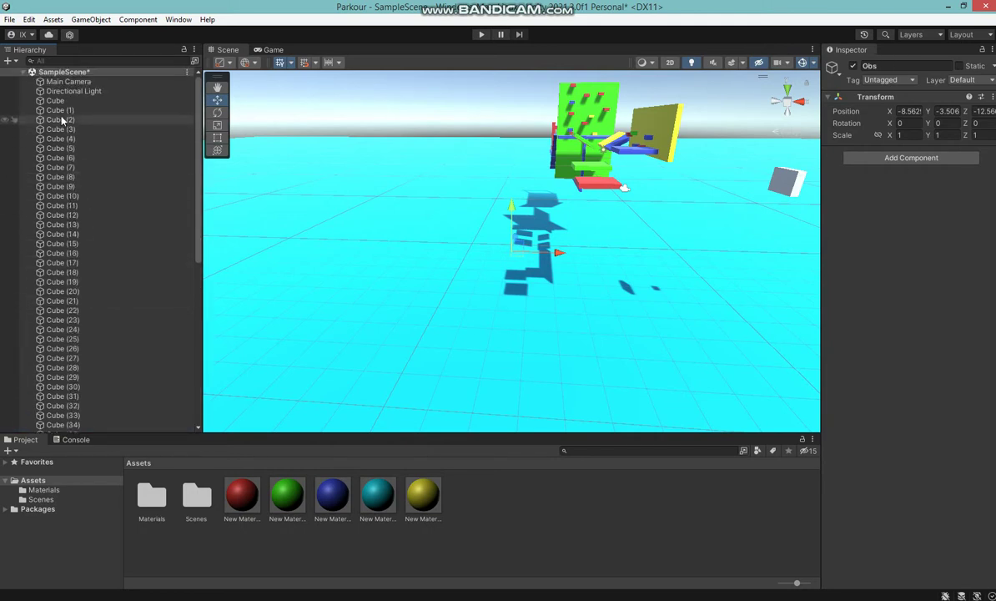
pyautogui.scroll(-10, 135, 259)
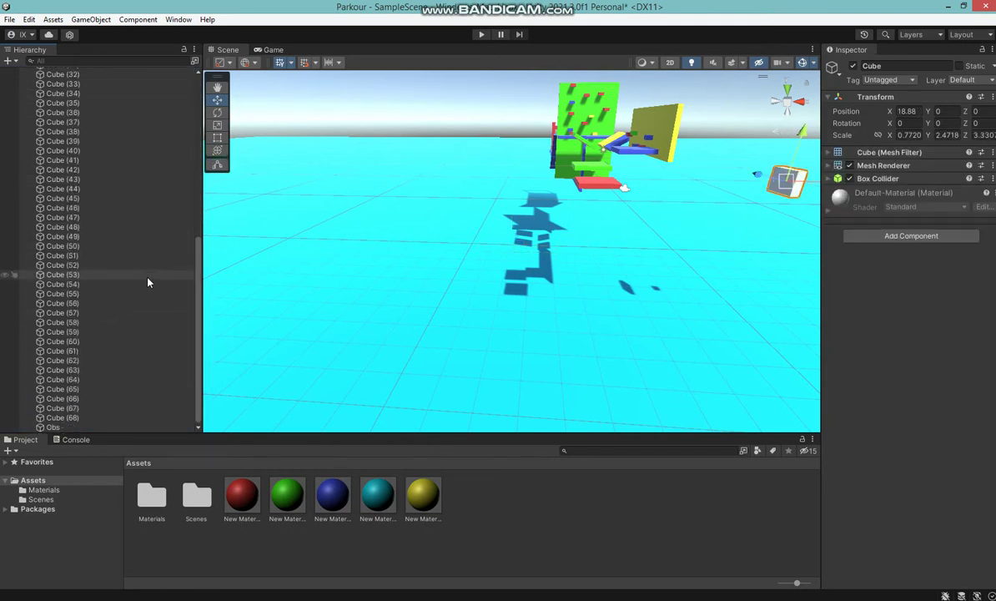
pyautogui.keyDown('shift'); pyautogui.click(72, 417); pyautogui.keyUp('shift')
pyautogui.moveTo(72, 418); pyautogui.dragTo(82, 336)
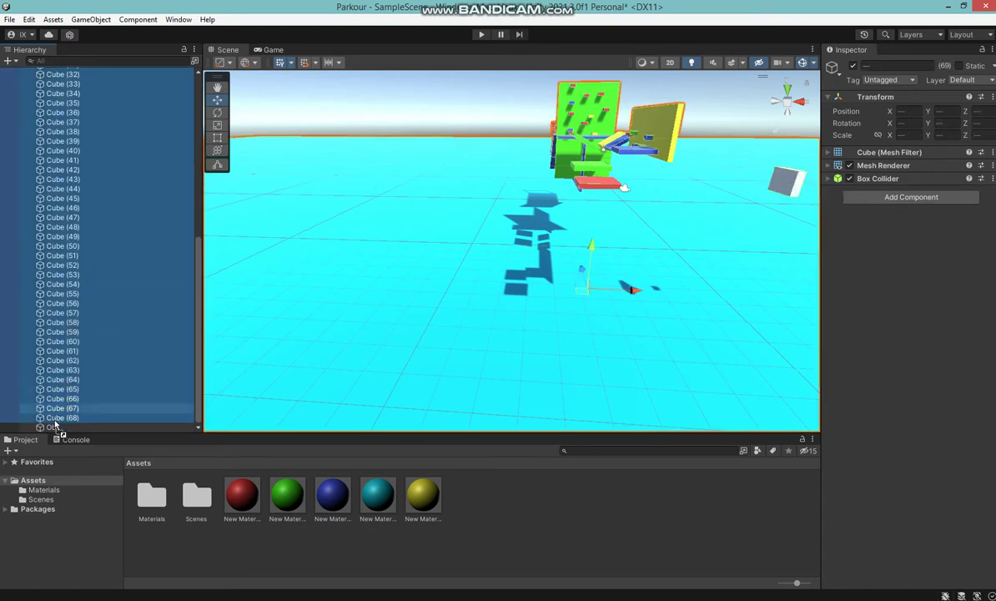
pyautogui.moveTo(57, 429); pyautogui.dragTo(57, 428)
pyautogui.scroll(10, 72, 199)
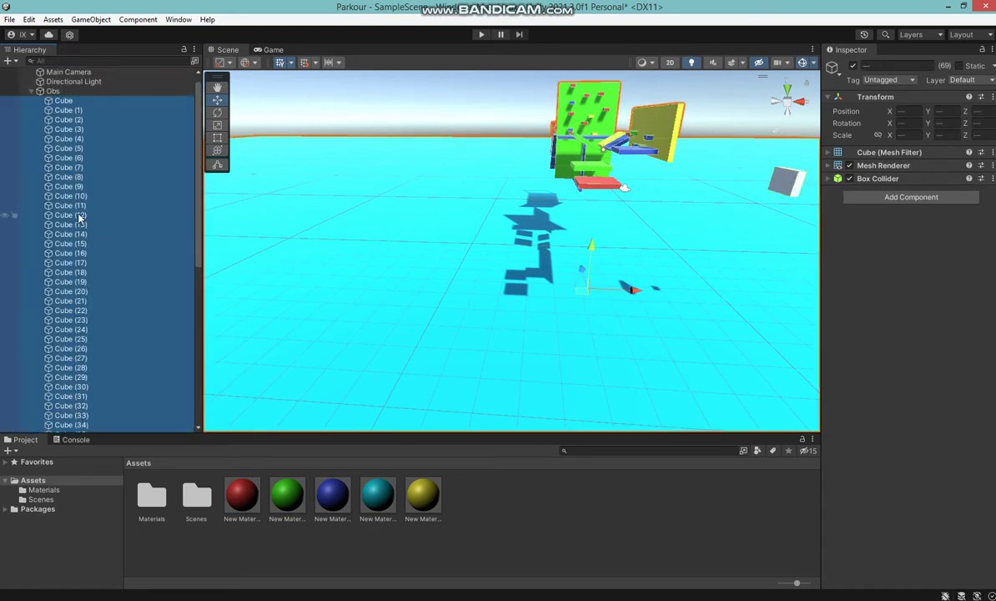
# Collapse the Obs group, clear the selection and save SampleScene.
pyautogui.click(31, 101)
pyautogui.click(80, 187)
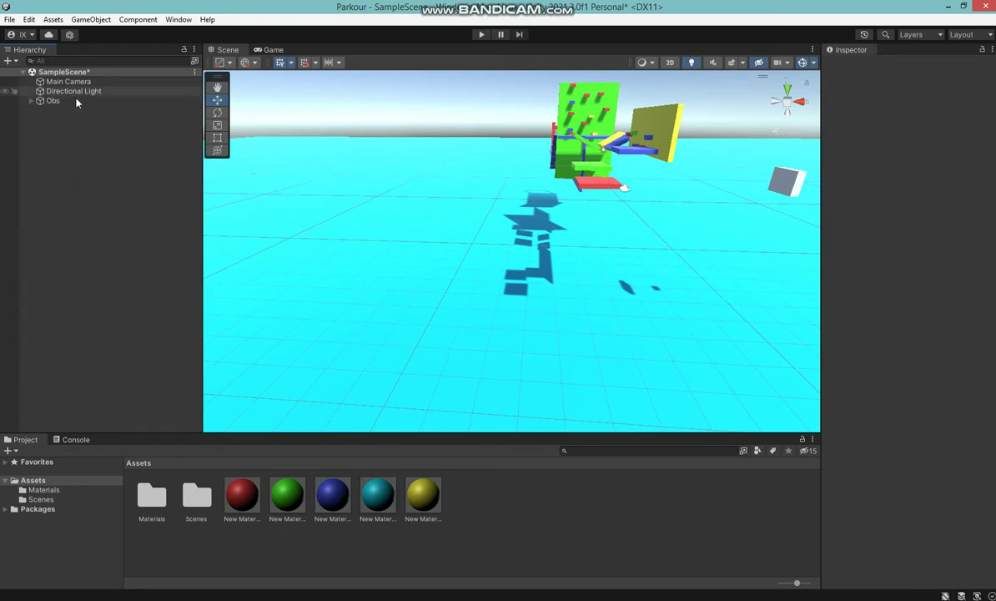
pyautogui.hotkey('ctrl', 's')
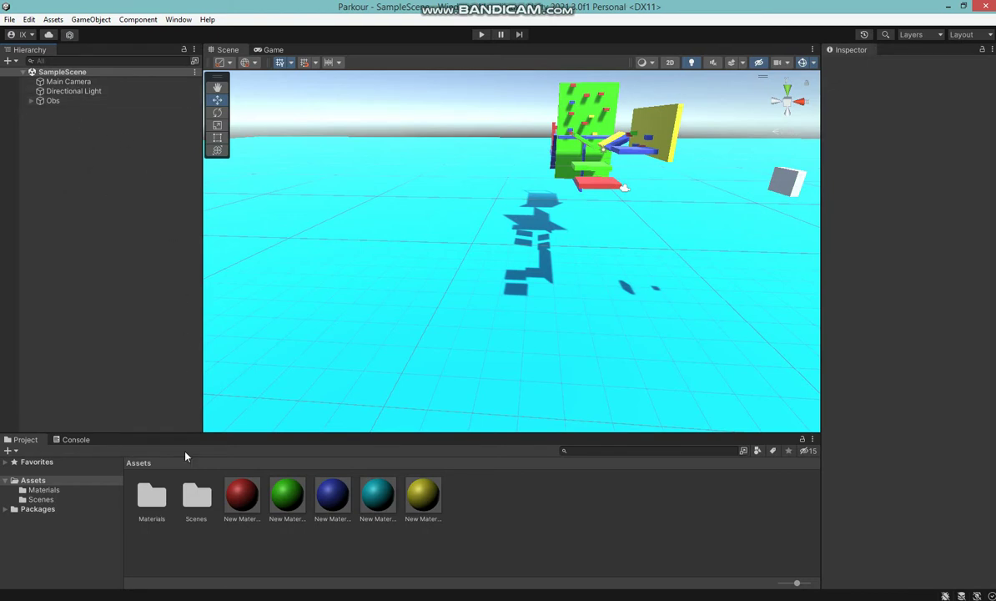
# Rename SampleScene to 'Parkour Map', reload it, and check the course through the game camera.
pyautogui.doubleClick(190, 508)
pyautogui.write('Parkour Map')
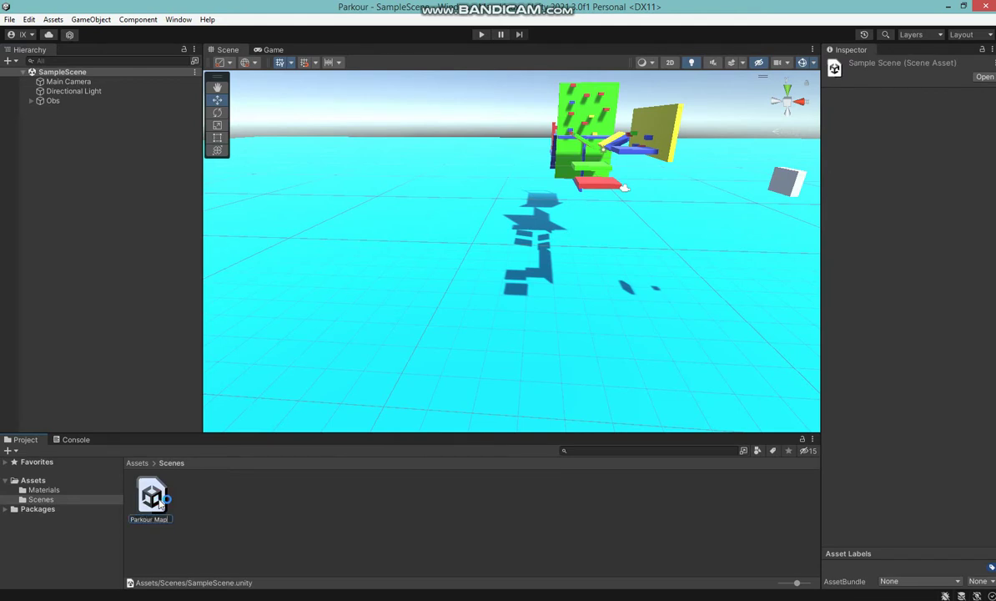
pyautogui.press('Return')
pyautogui.click(538, 331)
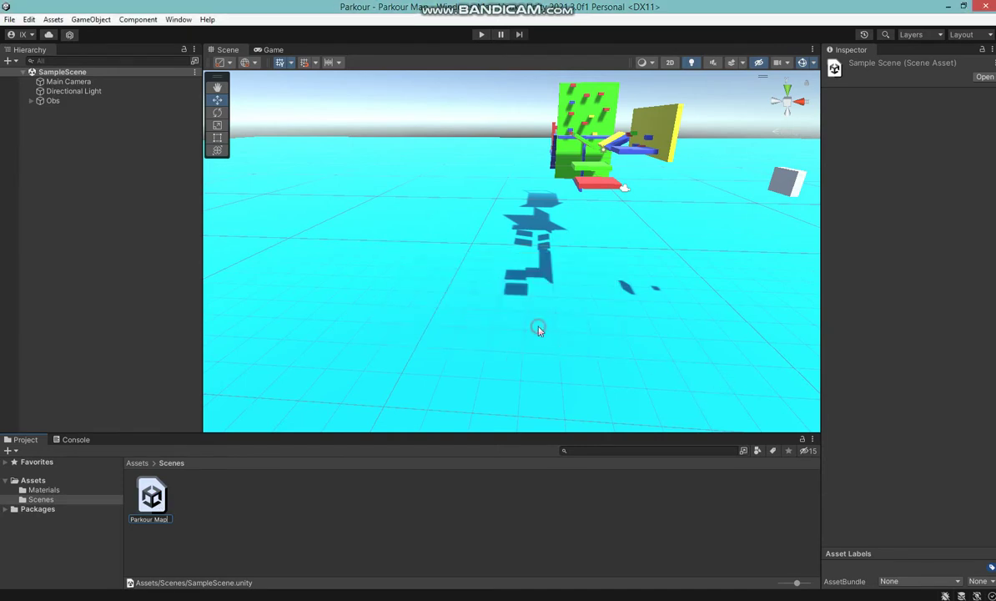
pyautogui.click(138, 463)
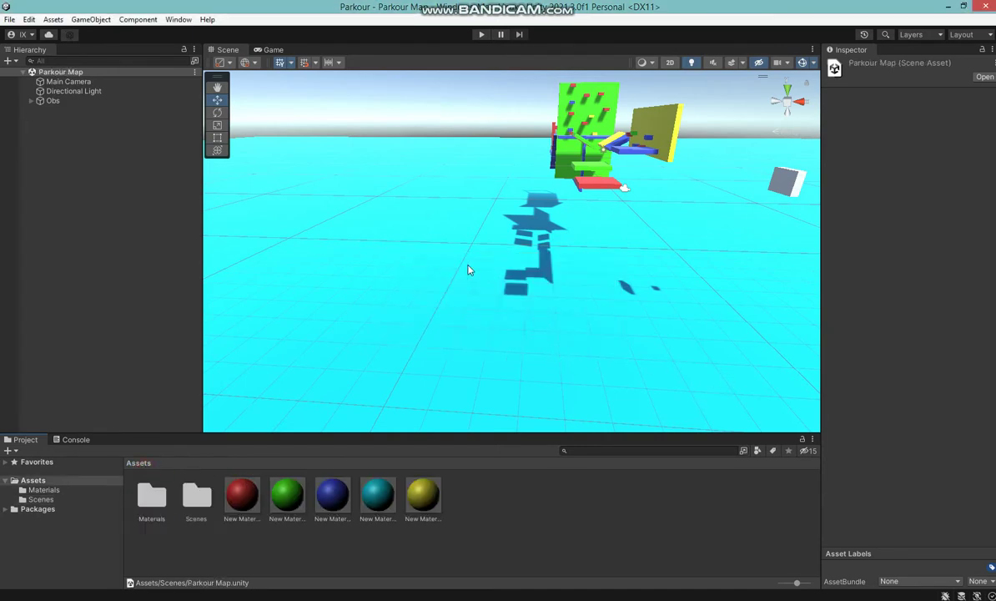
pyautogui.moveTo(468, 269); pyautogui.dragTo(648, 189, button='right')
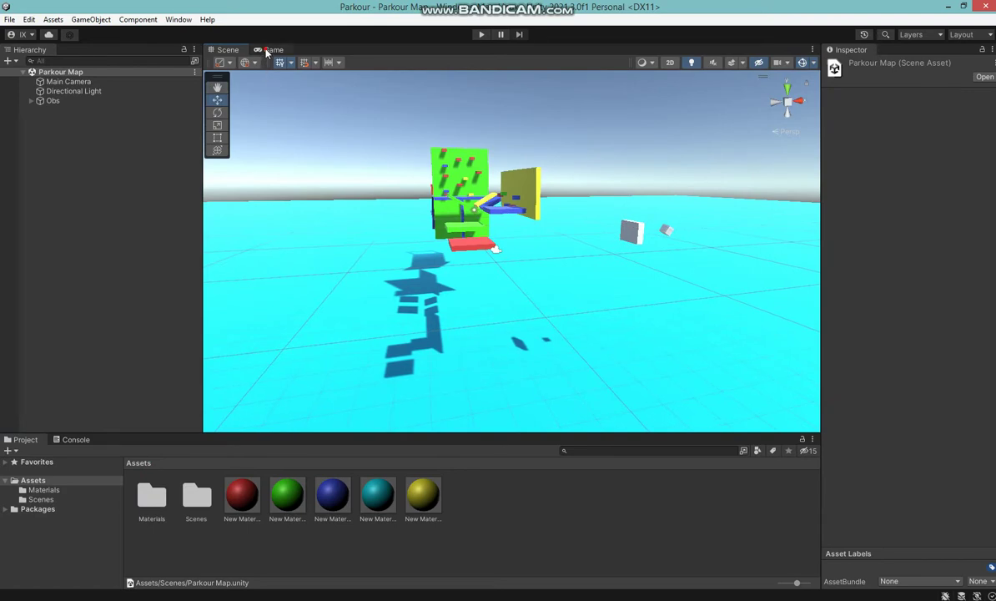
pyautogui.click(268, 51)
pyautogui.click(228, 51)
pyautogui.moveTo(475, 256)
pyautogui.mouseDown(button='right')
pyautogui.moveTo(490, 265)
pyautogui.moveTo(626, 213)
pyautogui.moveTo(668, 309)
pyautogui.moveTo(469, 343)
pyautogui.moveTo(451, 332)
pyautogui.moveTo(454, 94)
pyautogui.moveTo(434, 401)
pyautogui.moveTo(467, 329)
pyautogui.moveTo(390, 259)
pyautogui.moveTo(407, 282)
pyautogui.moveTo(401, 300)
pyautogui.moveTo(267, 243)
pyautogui.mouseUp(button='right')
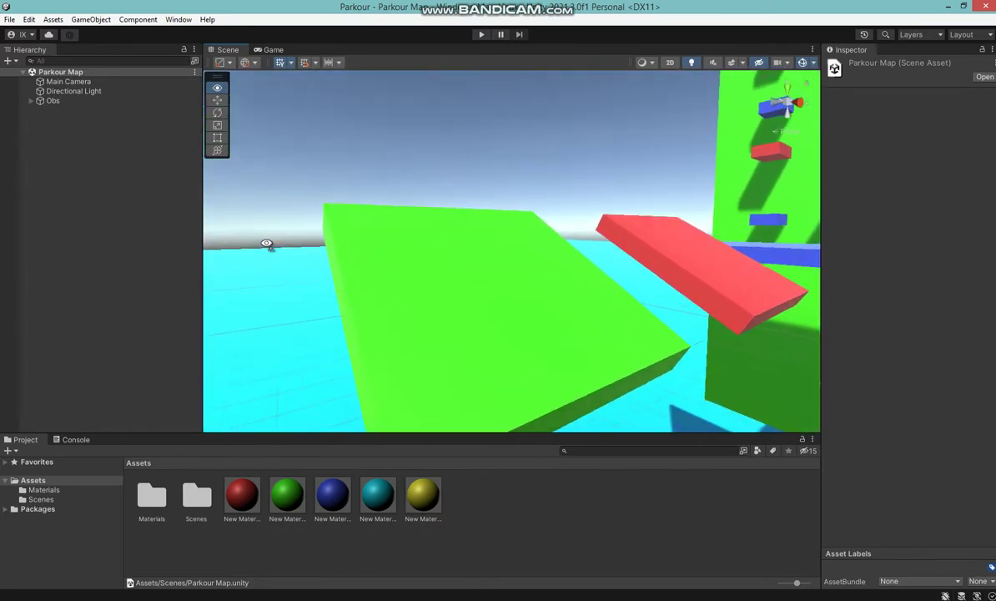
pyautogui.moveTo(621, 268)
pyautogui.mouseDown(button='right')
pyautogui.moveTo(601, 100)
pyautogui.moveTo(610, 318)
pyautogui.moveTo(575, 426)
pyautogui.moveTo(565, 338)
pyautogui.moveTo(295, 195)
pyautogui.moveTo(255, 94)
pyautogui.moveTo(254, 371)
pyautogui.moveTo(271, 278)
pyautogui.moveTo(341, 201)
pyautogui.moveTo(454, 133)
pyautogui.moveTo(508, 254)
pyautogui.moveTo(507, 376)
pyautogui.moveTo(481, 223)
pyautogui.moveTo(330, 160)
pyautogui.moveTo(323, 171)
pyautogui.moveTo(338, 211)
pyautogui.moveTo(335, 136)
pyautogui.moveTo(296, 290)
pyautogui.moveTo(675, 217)
pyautogui.moveTo(766, 160)
pyautogui.moveTo(781, 126)
pyautogui.moveTo(771, 317)
pyautogui.moveTo(756, 308)
pyautogui.moveTo(774, 165)
pyautogui.moveTo(736, 288)
pyautogui.moveTo(247, 150)
pyautogui.moveTo(278, 57)
pyautogui.moveTo(168, 321)
pyautogui.moveTo(162, 237)
pyautogui.moveTo(265, 153)
pyautogui.moveTo(328, 49)
pyautogui.moveTo(286, 86)
pyautogui.mouseUp(button='right')
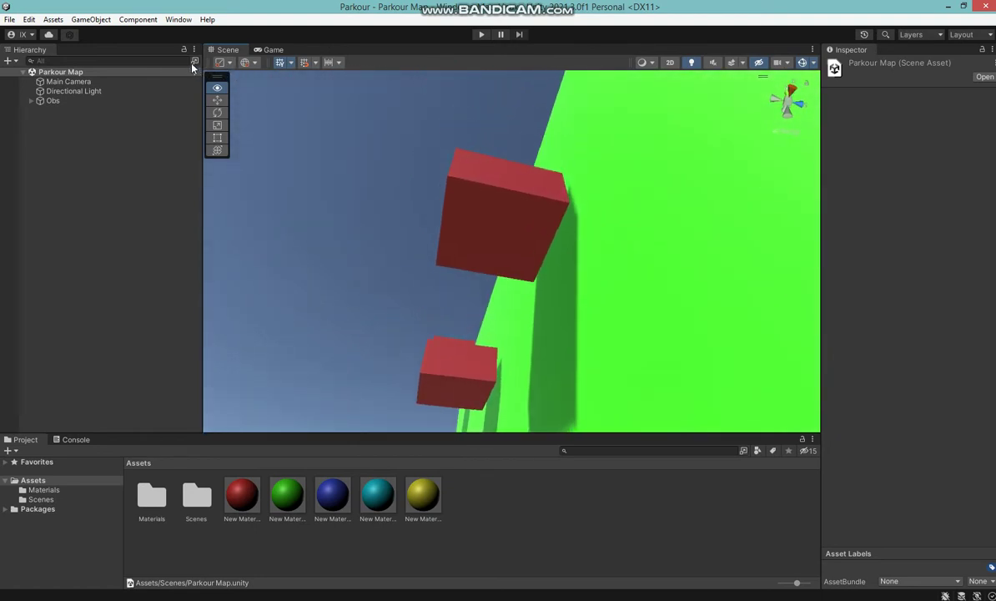
pyautogui.moveTo(192, 67)
pyautogui.mouseDown(button='right')
pyautogui.moveTo(254, 92)
pyautogui.moveTo(226, 178)
pyautogui.mouseUp(button='right')
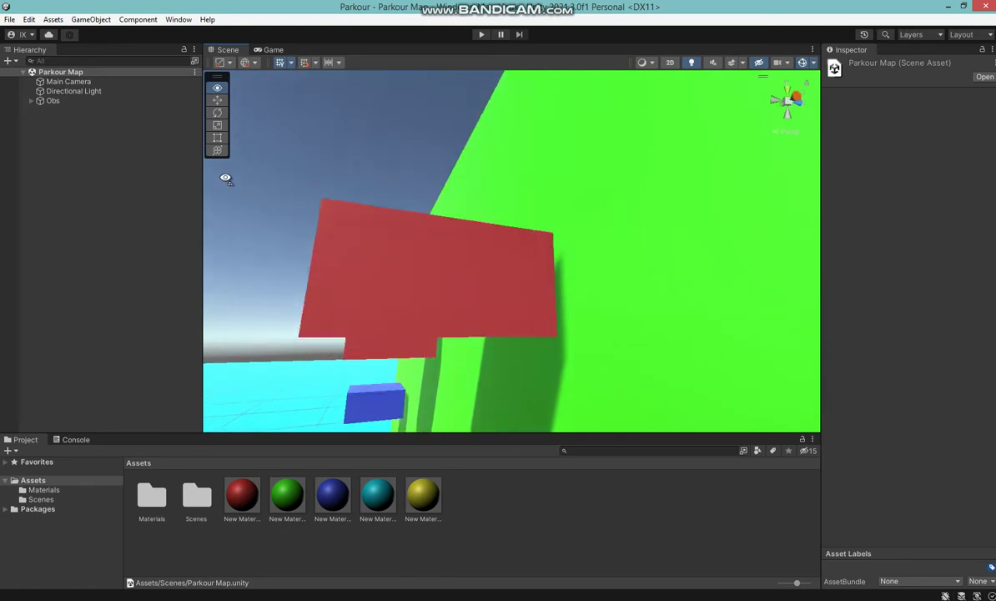
pyautogui.moveTo(226, 196)
pyautogui.mouseDown(button='right')
pyautogui.moveTo(156, 342)
pyautogui.moveTo(274, 189)
pyautogui.moveTo(469, 204)
pyautogui.moveTo(479, 170)
pyautogui.moveTo(456, 251)
pyautogui.moveTo(563, 258)
pyautogui.moveTo(723, 223)
pyautogui.moveTo(729, 193)
pyautogui.moveTo(760, 188)
pyautogui.moveTo(756, 278)
pyautogui.moveTo(760, 236)
pyautogui.moveTo(195, 125)
pyautogui.moveTo(348, 386)
pyautogui.moveTo(441, 446)
pyautogui.mouseUp(button='right')
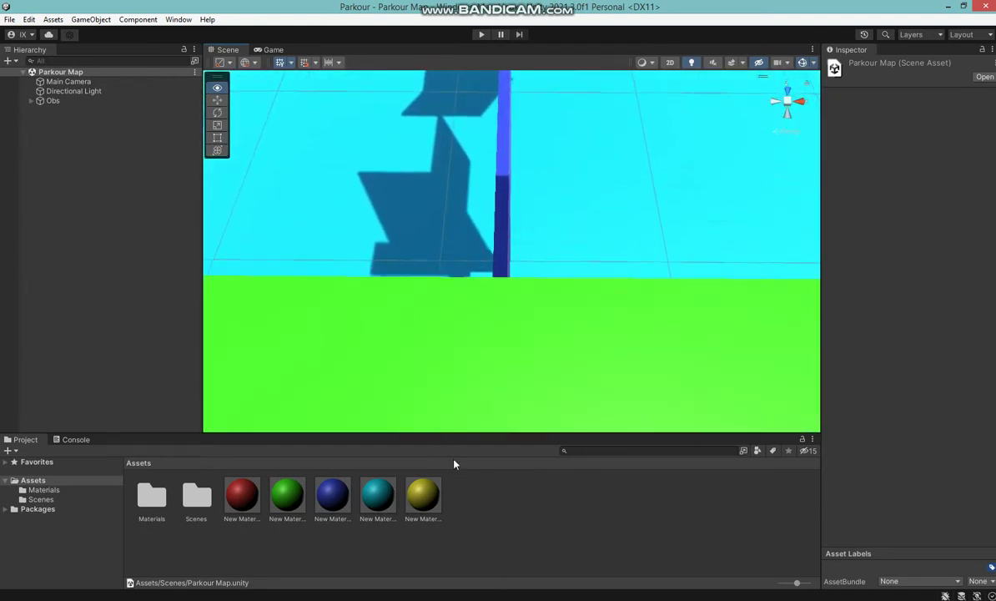
pyautogui.moveTo(441, 447)
pyautogui.mouseDown(button='right')
pyautogui.moveTo(455, 462)
pyautogui.moveTo(475, 308)
pyautogui.moveTo(457, 232)
pyautogui.moveTo(450, 343)
pyautogui.moveTo(294, 418)
pyautogui.moveTo(700, 215)
pyautogui.moveTo(769, 224)
pyautogui.mouseUp(button='right')
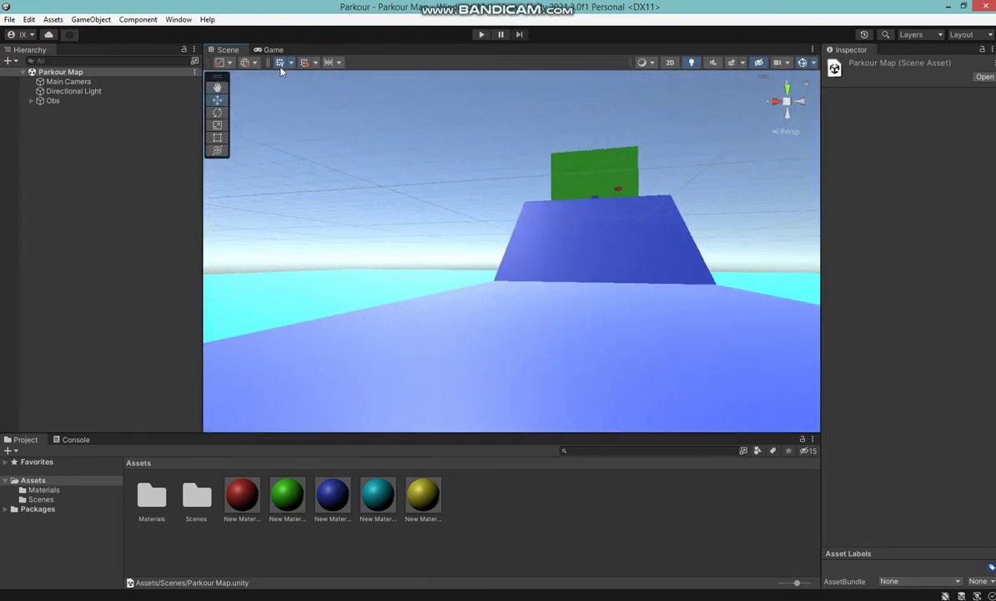
# Duplicate Obs and slide the copy Obs (1) along Z to 18.933, past the original course.
pyautogui.click(53, 101)
pyautogui.moveTo(462, 337)
pyautogui.mouseDown(button='right')
pyautogui.moveTo(558, 285)
pyautogui.moveTo(530, 274)
pyautogui.moveTo(242, 286)
pyautogui.mouseUp(button='right')
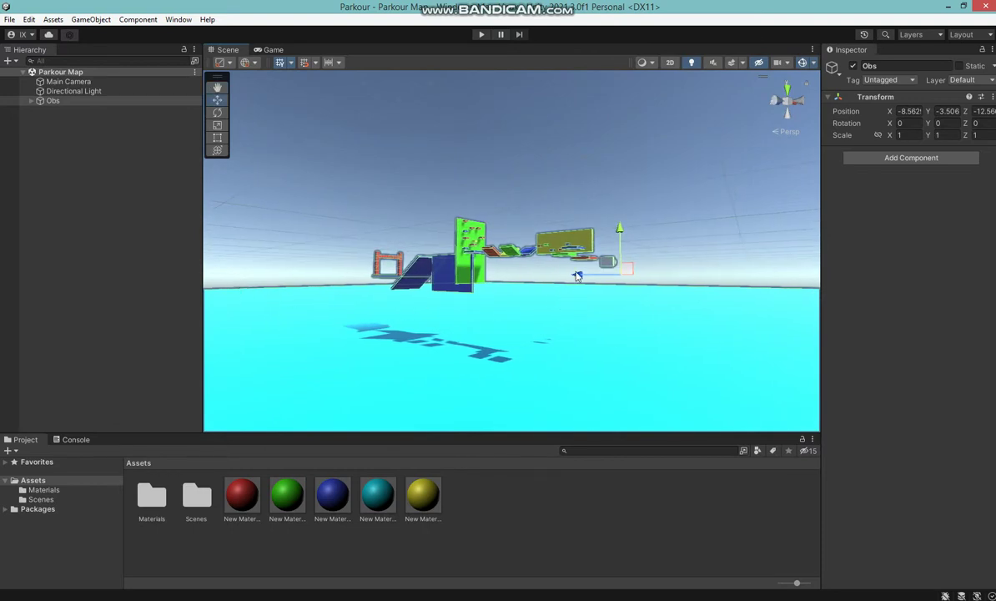
pyautogui.moveTo(576, 276); pyautogui.dragTo(593, 278)
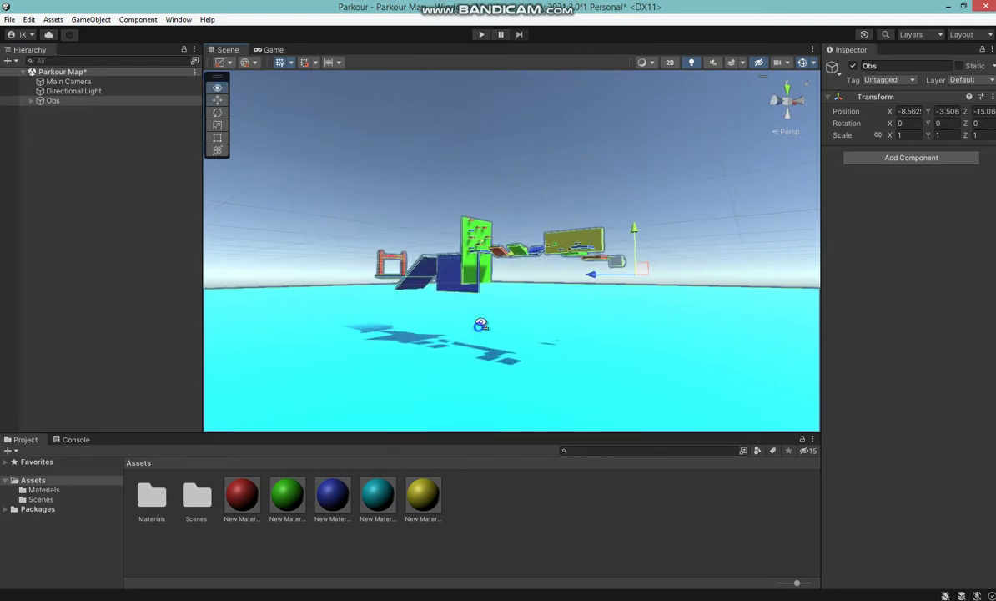
pyautogui.moveTo(481, 325); pyautogui.dragTo(642, 347, button='right')
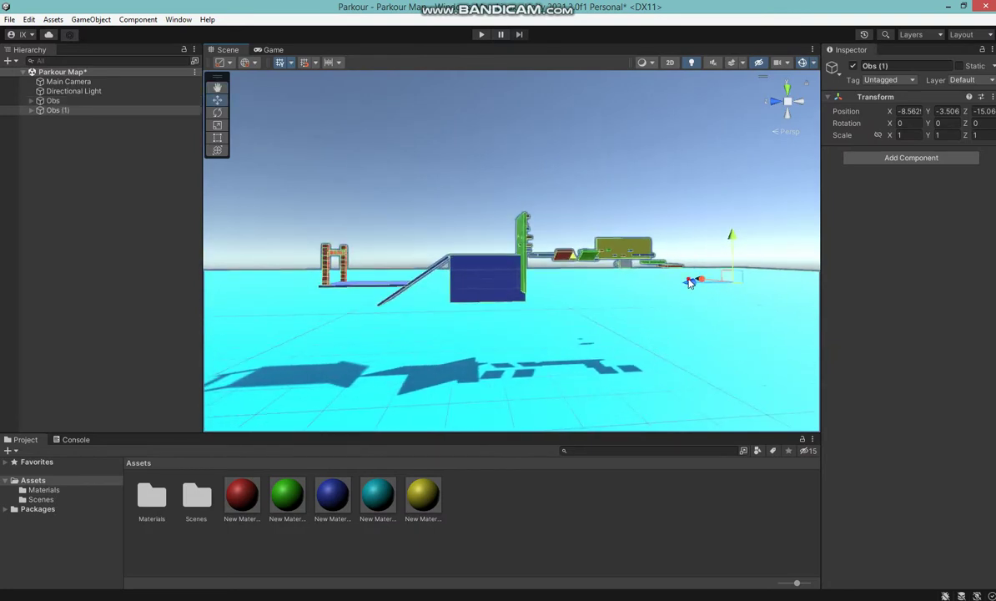
pyautogui.moveTo(690, 283); pyautogui.dragTo(334, 290)
pyautogui.moveTo(241, 291)
pyautogui.mouseDown()
pyautogui.moveTo(691, 303)
pyautogui.moveTo(556, 291)
pyautogui.mouseUp()
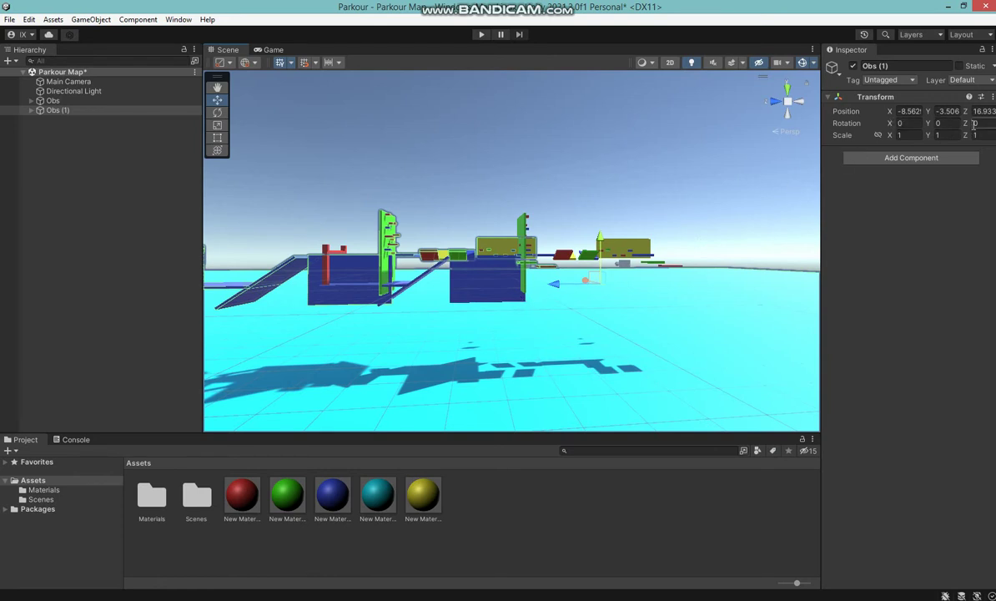
# Rotate Obs (1) 180 degrees around its Z axis.
pyautogui.moveTo(990, 125)
pyautogui.mouseDown()
pyautogui.moveTo(930, 186)
pyautogui.moveTo(338, 298)
pyautogui.moveTo(378, 326)
pyautogui.moveTo(591, 357)
pyautogui.mouseUp()
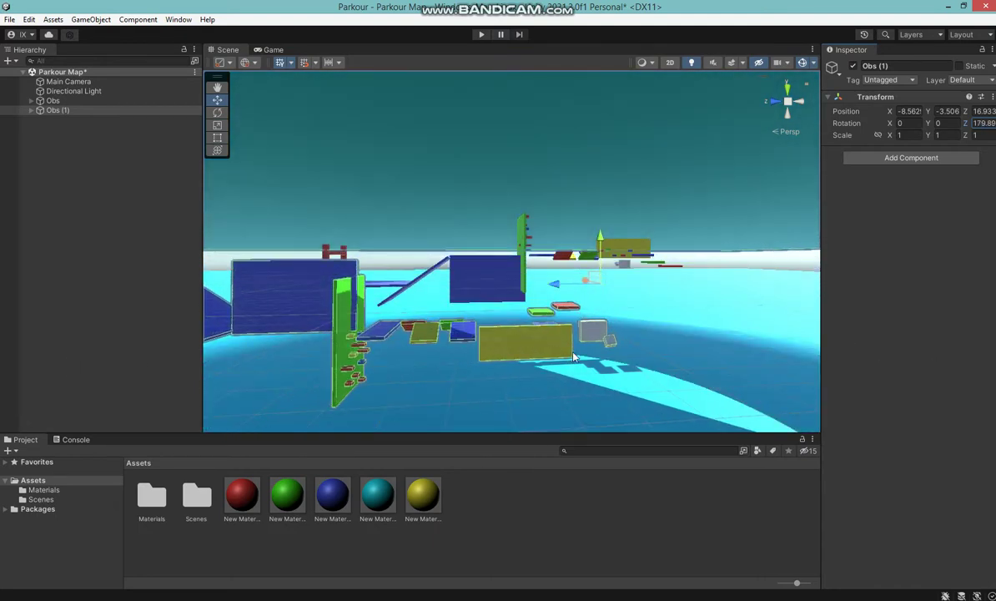
pyautogui.write('1')
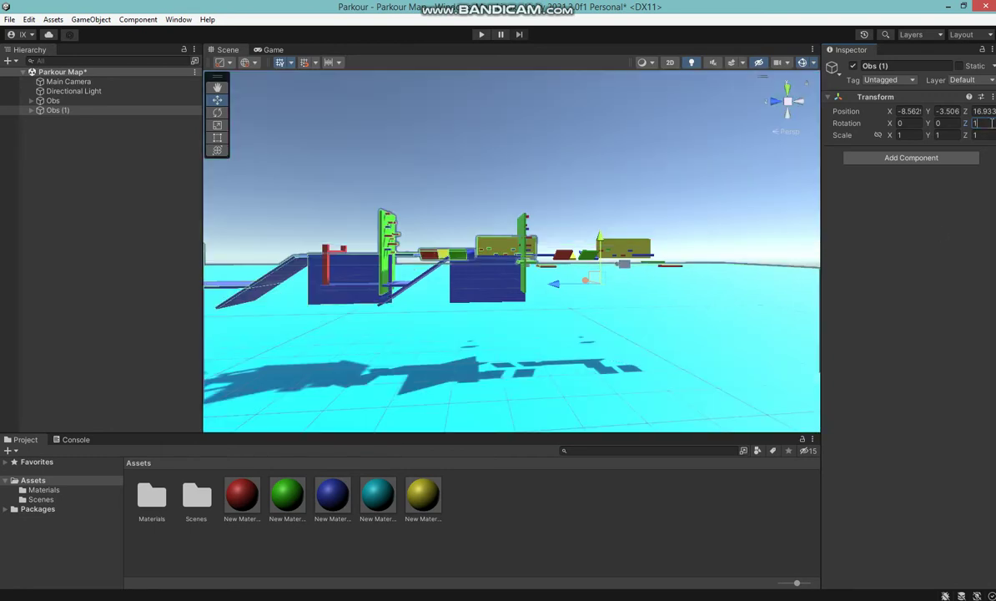
pyautogui.write('80')
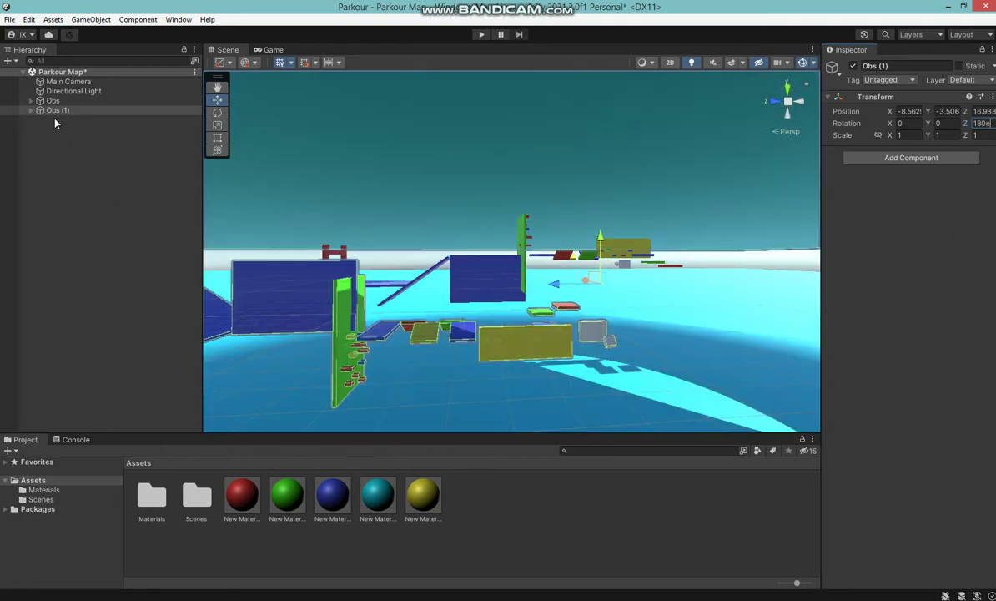
pyautogui.write('f')
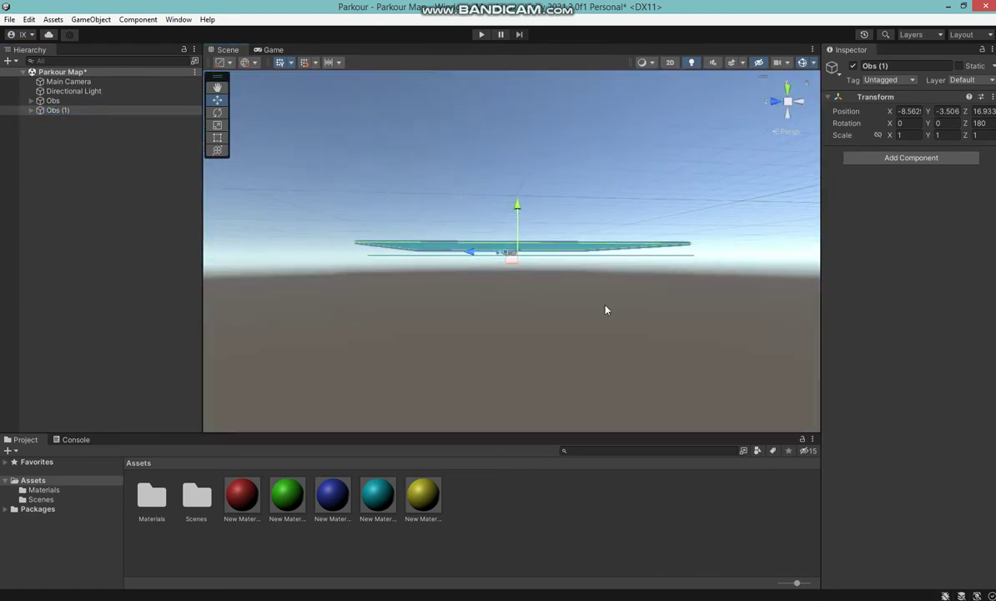
# Try moving Obs (1) down, up and along X, then undo so its rotation is 0 again.
pyautogui.moveTo(606, 311)
pyautogui.mouseDown(button='right')
pyautogui.moveTo(520, 298)
pyautogui.moveTo(540, 226)
pyautogui.mouseUp(button='right')
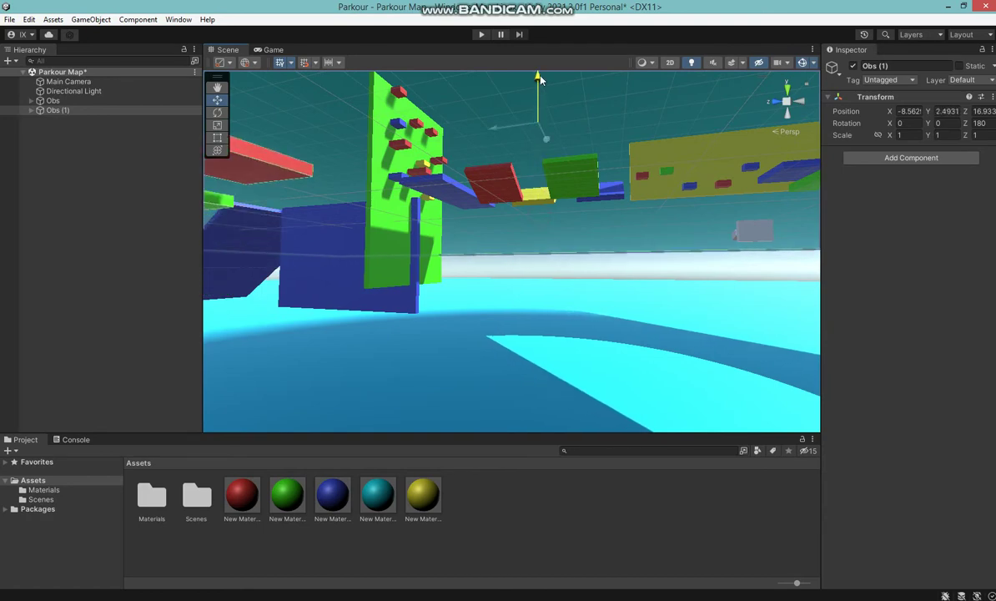
pyautogui.moveTo(546, 84)
pyautogui.mouseDown()
pyautogui.moveTo(530, 399)
pyautogui.moveTo(257, 358)
pyautogui.mouseUp()
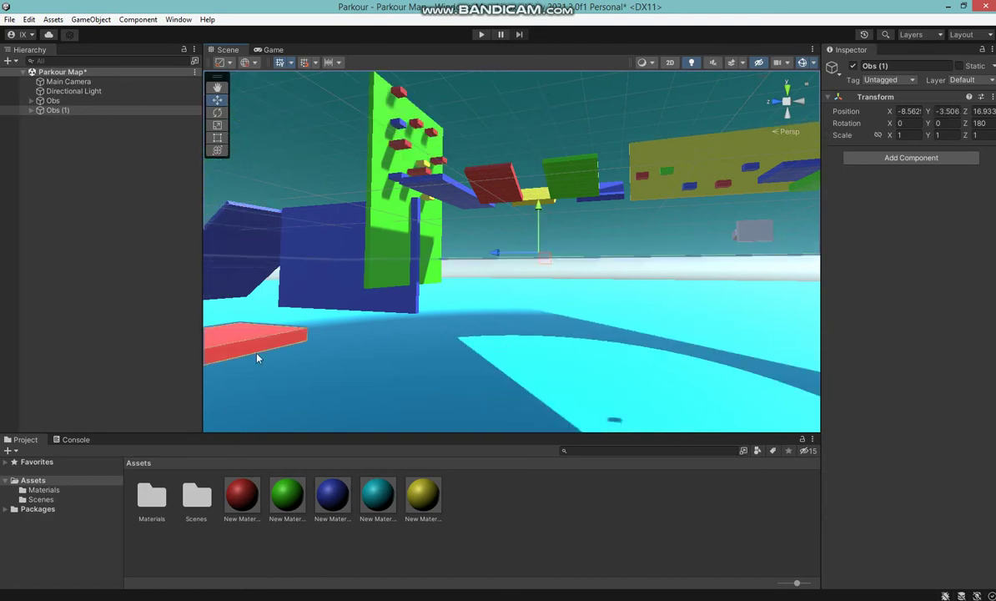
pyautogui.moveTo(356, 223); pyautogui.dragTo(475, 297, button='right')
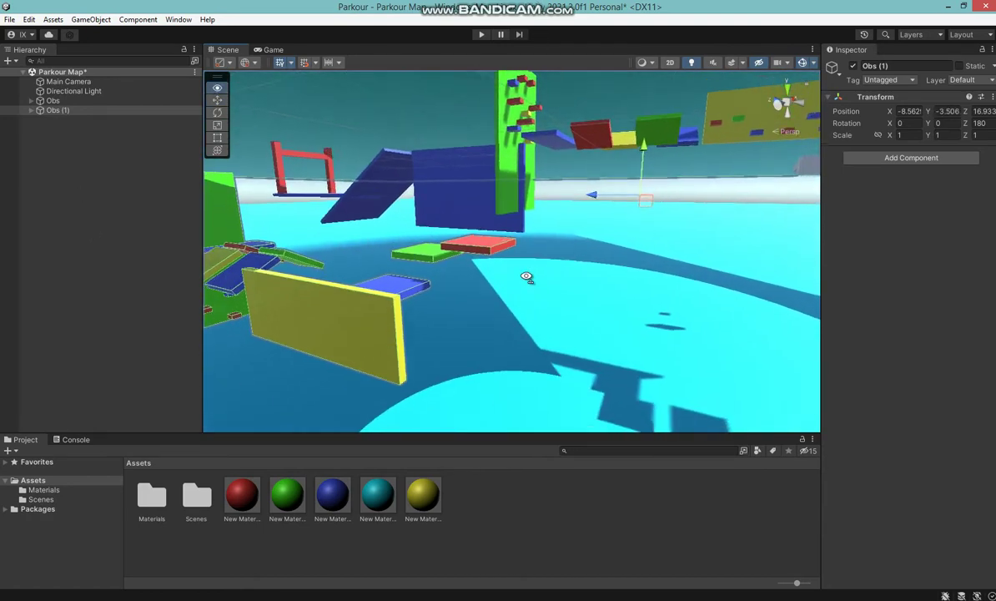
pyautogui.moveTo(476, 297); pyautogui.dragTo(568, 218, button='right')
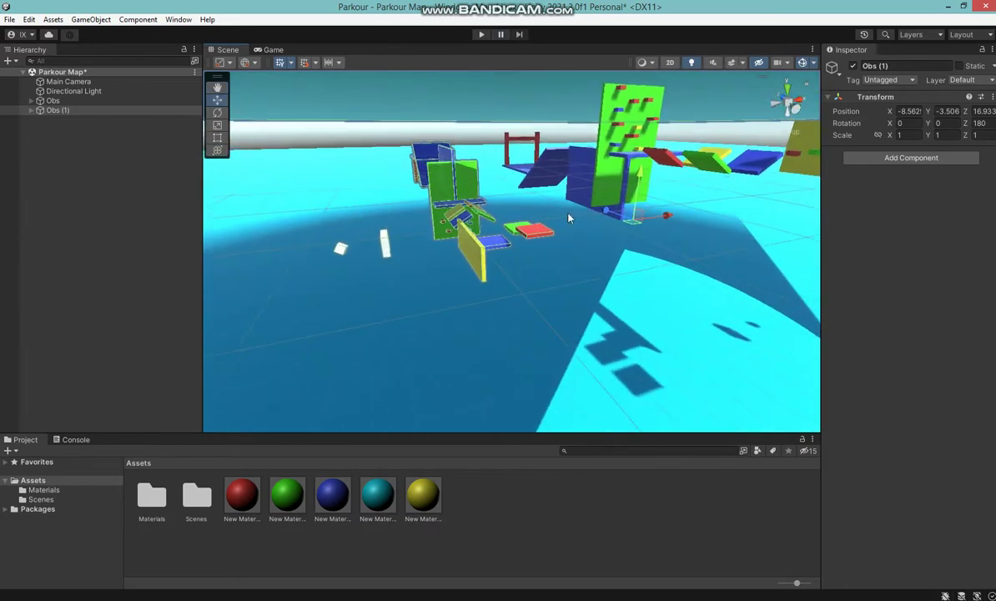
pyautogui.moveTo(639, 122); pyautogui.dragTo(639, 43)
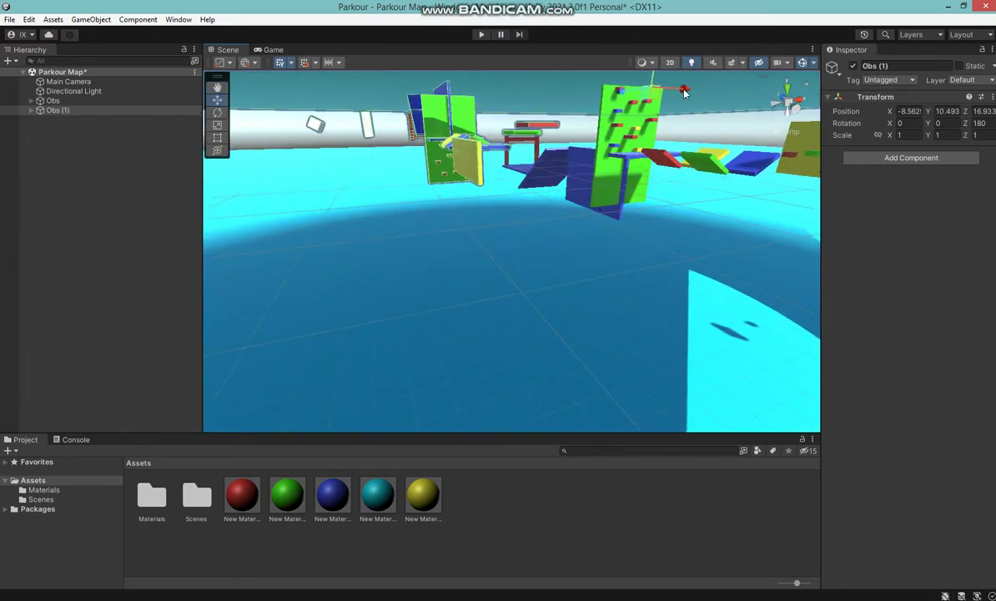
pyautogui.moveTo(684, 93); pyautogui.dragTo(524, 115)
pyautogui.hotkey('ctrl', 'z')
pyautogui.hotkey('ctrl', 'z')
pyautogui.hotkey('ctrl', 'z')
pyautogui.keyDown('alt'); pyautogui.moveTo(491, 211); pyautogui.dragTo(547, 237); pyautogui.keyUp('alt')
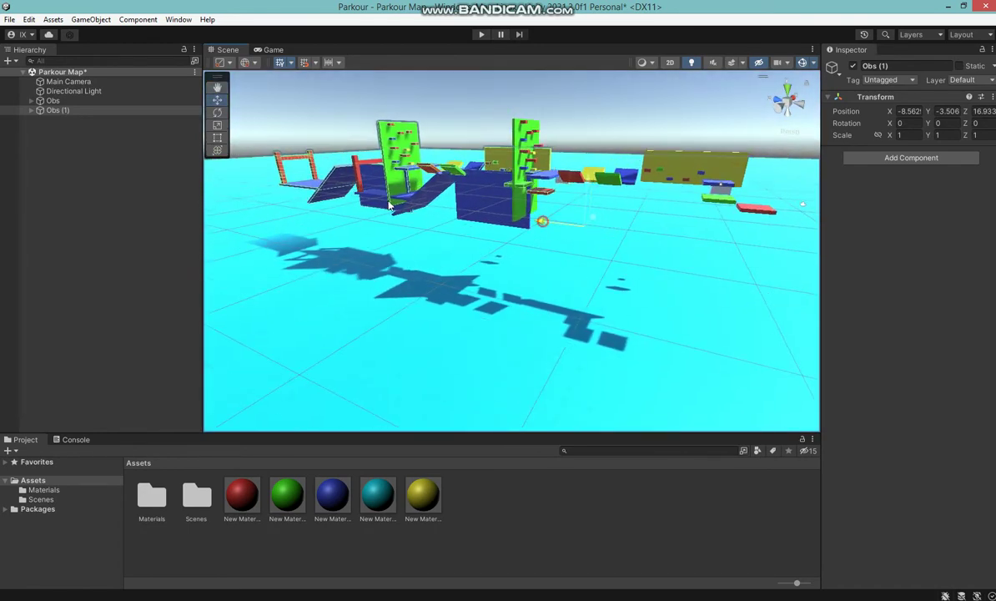
# Move Obs (1) along Z to 69.433 and lower it to Y -6.006.
pyautogui.moveTo(294, 194)
pyautogui.keyDown('alt'); pyautogui.mouseDown()
pyautogui.moveTo(190, 160)
pyautogui.moveTo(410, 170)
pyautogui.moveTo(417, 206)
pyautogui.moveTo(433, 166)
pyautogui.mouseUp(); pyautogui.keyUp('alt')
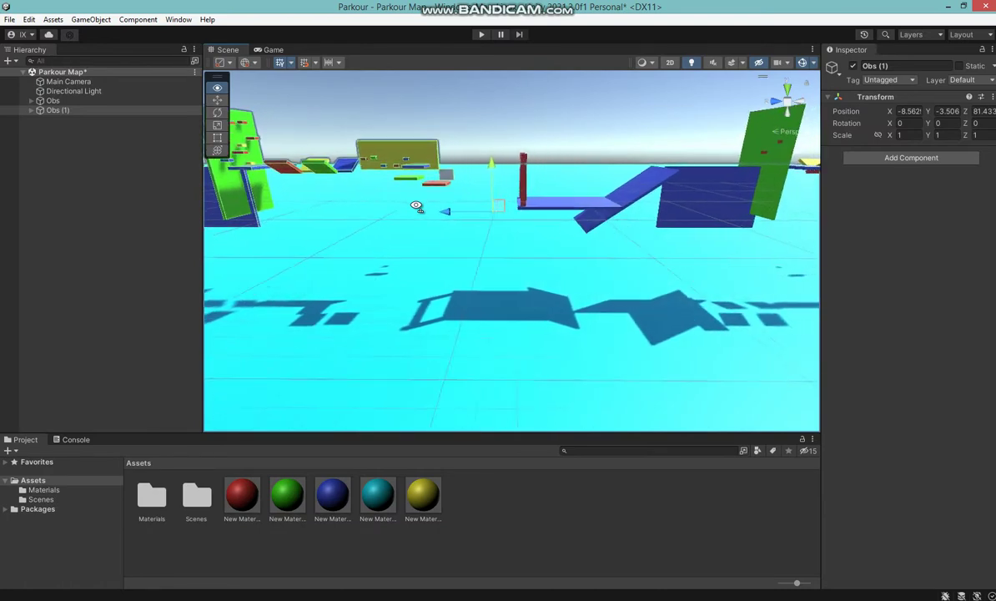
pyautogui.moveTo(421, 167)
pyautogui.mouseDown(button='right')
pyautogui.moveTo(280, 209)
pyautogui.moveTo(369, 194)
pyautogui.mouseUp(button='right')
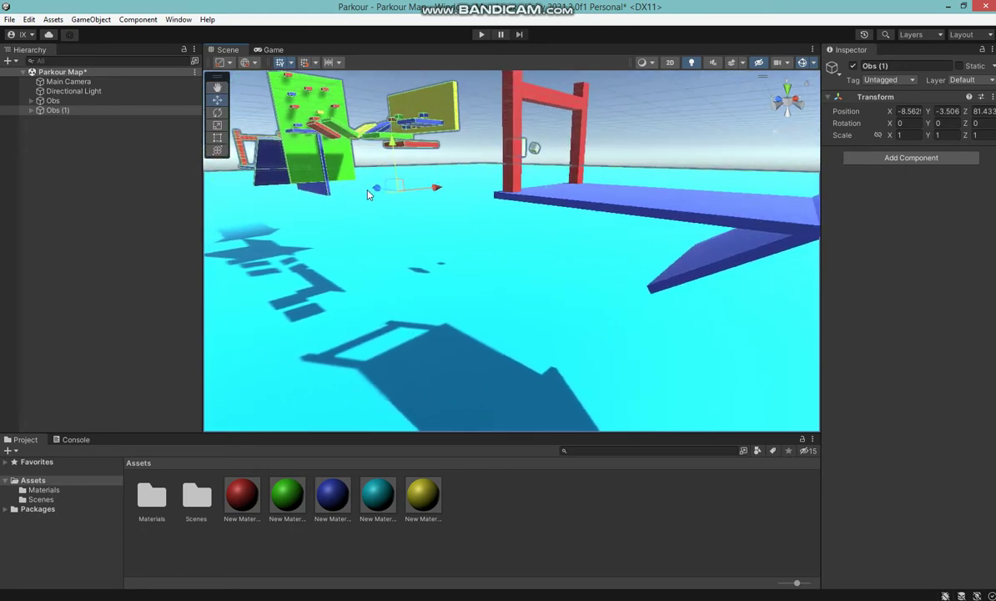
pyautogui.moveTo(378, 192); pyautogui.dragTo(493, 213)
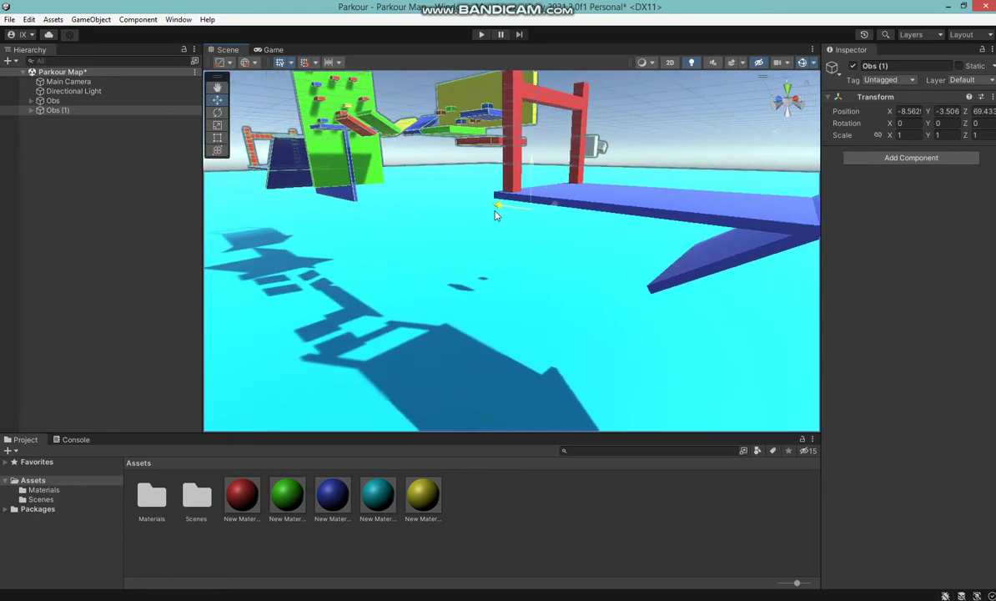
pyautogui.moveTo(535, 168); pyautogui.dragTo(530, 200)
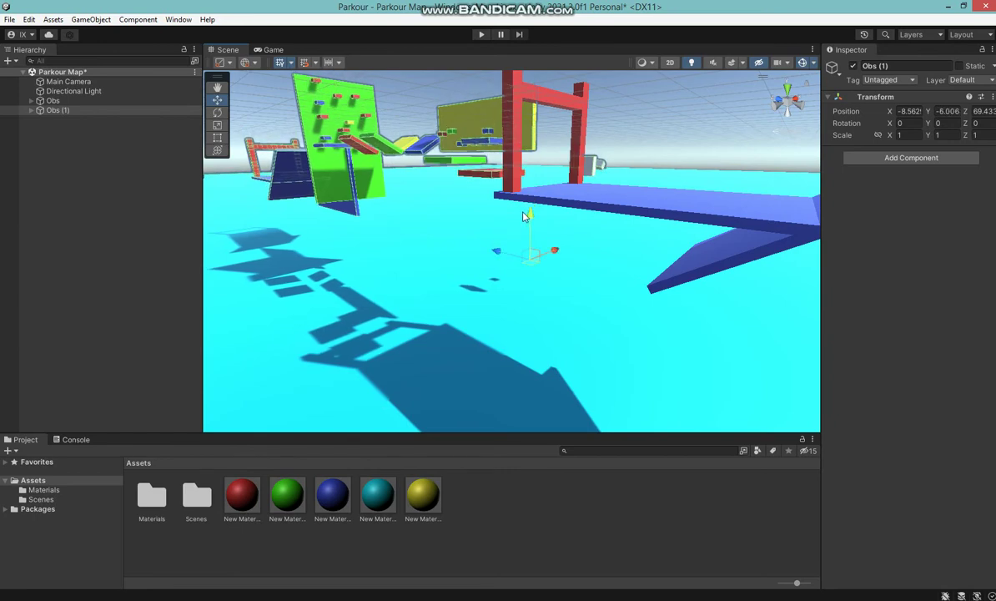
pyautogui.moveTo(524, 216); pyautogui.dragTo(490, 165, button='right')
pyautogui.press('w')
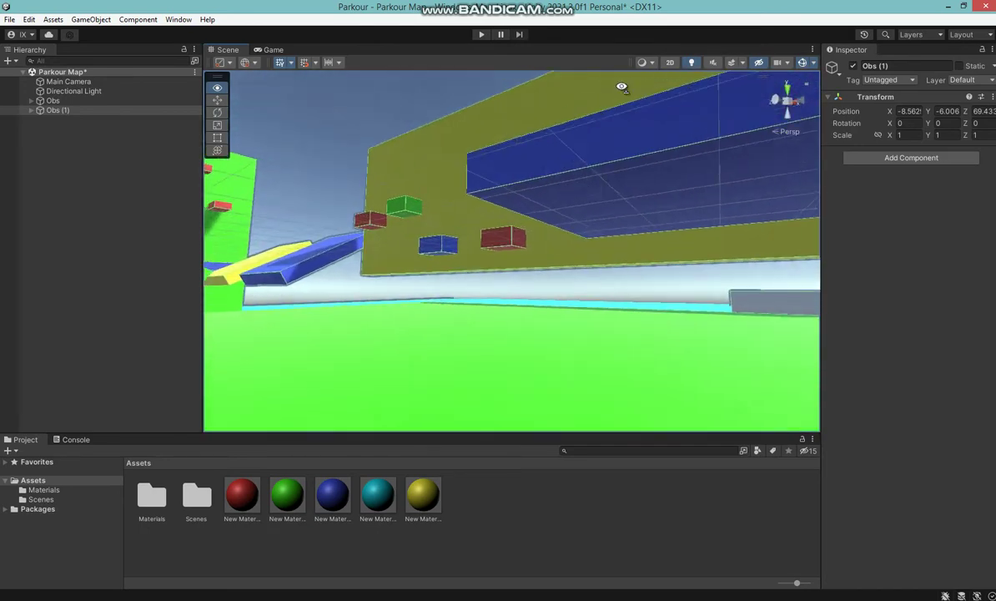
pyautogui.moveTo(491, 165)
pyautogui.mouseDown(button='right')
pyautogui.moveTo(709, 25)
pyautogui.moveTo(536, 122)
pyautogui.moveTo(414, 239)
pyautogui.moveTo(398, 277)
pyautogui.moveTo(276, 197)
pyautogui.moveTo(232, 140)
pyautogui.moveTo(511, 179)
pyautogui.mouseUp(button='right')
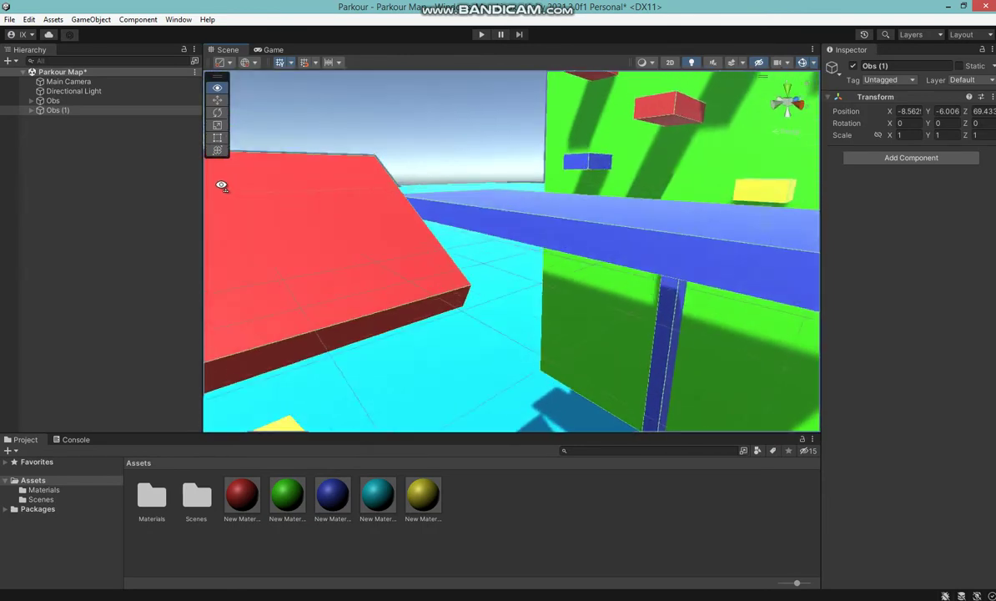
pyautogui.moveTo(544, 175)
pyautogui.mouseDown(button='right')
pyautogui.moveTo(175, 190)
pyautogui.moveTo(337, 205)
pyautogui.moveTo(530, 165)
pyautogui.mouseUp(button='right')
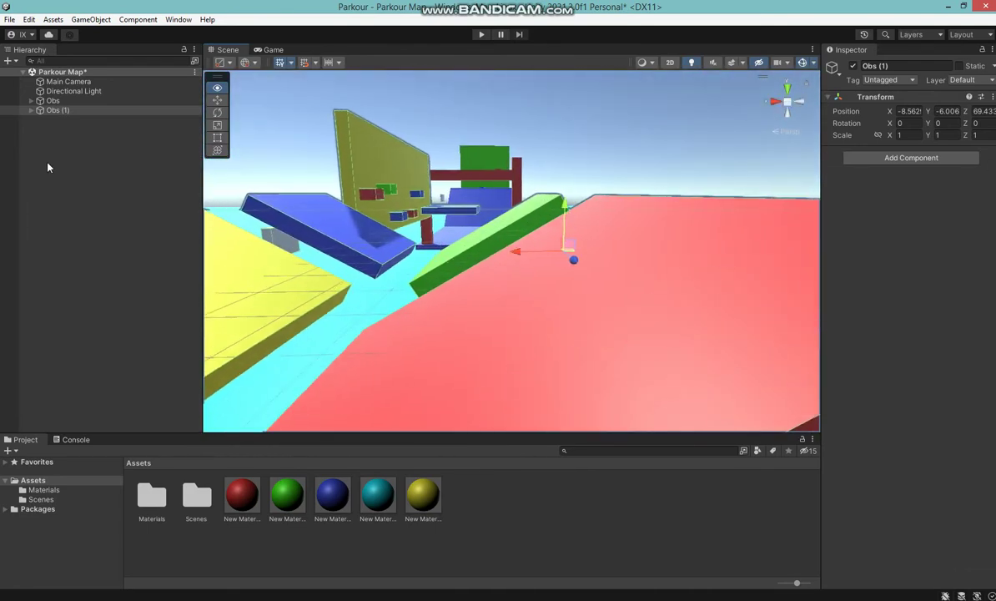
pyautogui.moveTo(530, 165); pyautogui.dragTo(22, 191, button='right')
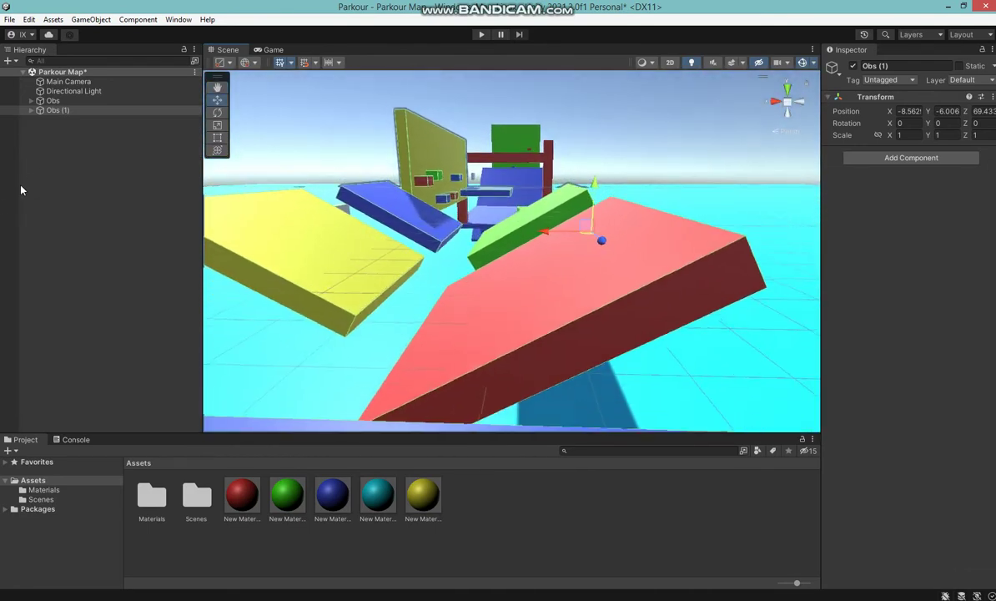
pyautogui.moveTo(557, 224)
pyautogui.mouseDown(button='right')
pyautogui.moveTo(61, 243)
pyautogui.moveTo(726, 295)
pyautogui.moveTo(488, 147)
pyautogui.mouseUp(button='right')
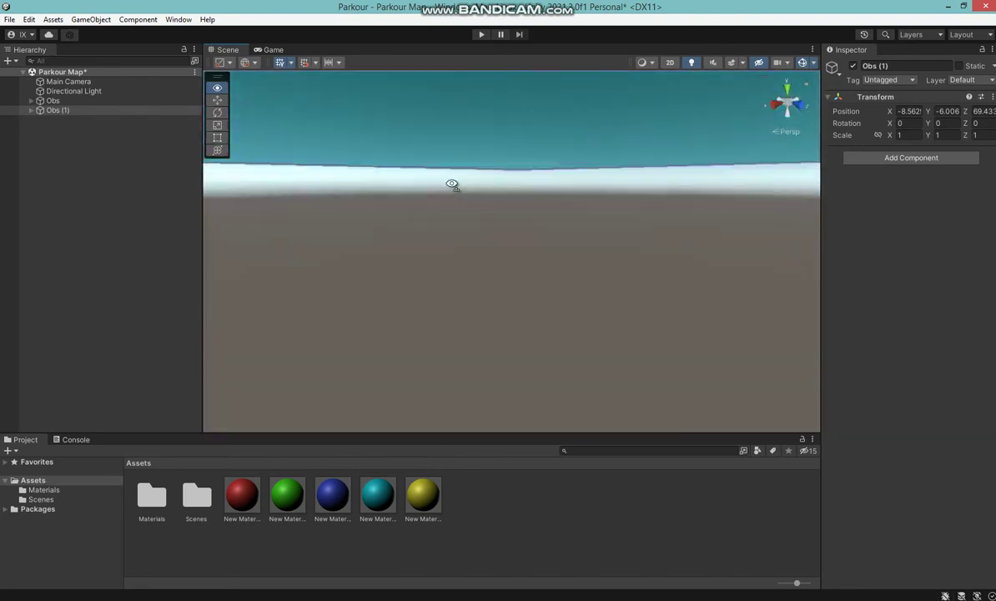
# Select Obs (1), return to the Assets folder and save the Parkour Map scene.
pyautogui.moveTo(487, 147); pyautogui.dragTo(491, 134, button='right')
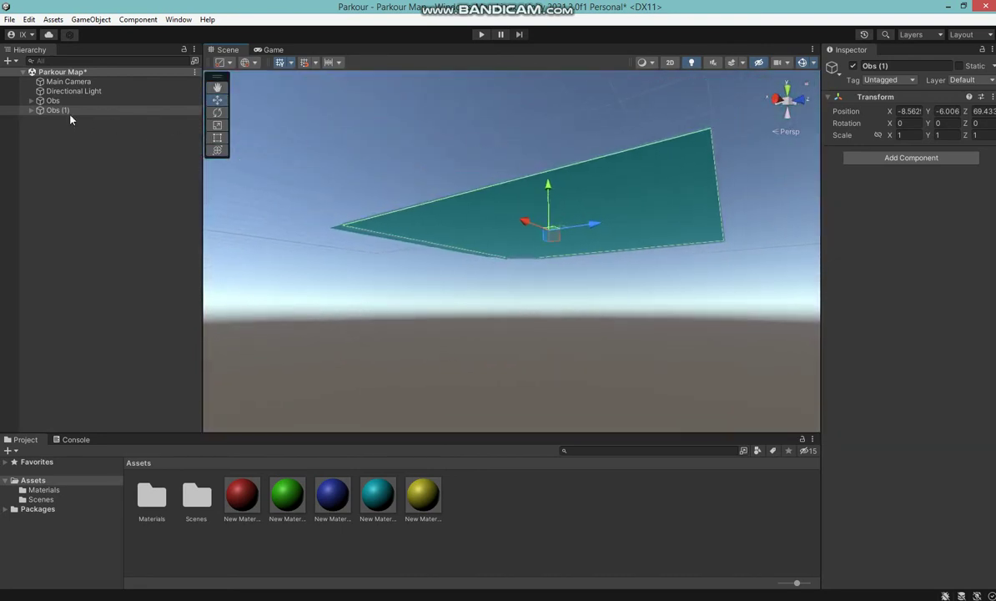
pyautogui.click(47, 112)
pyautogui.moveTo(258, 503); pyautogui.dragTo(514, 367)
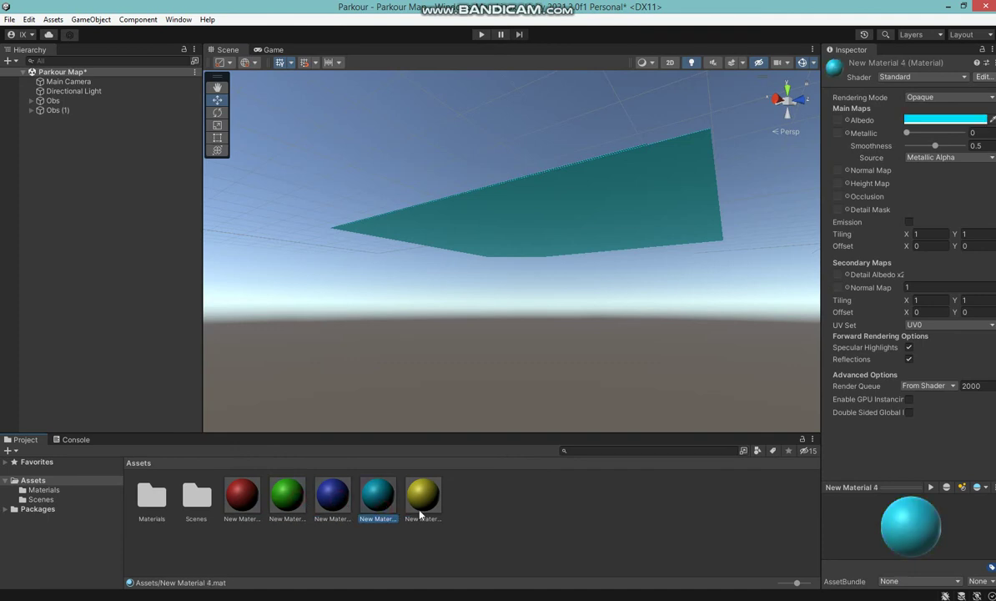
pyautogui.doubleClick(198, 501)
pyautogui.click(134, 464)
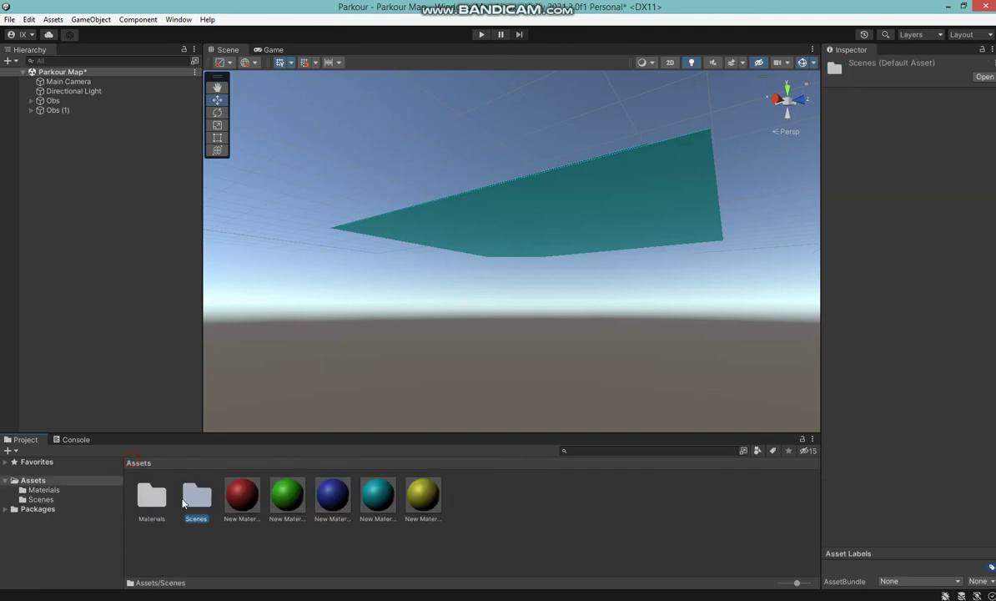
pyautogui.hotkey('ctrl', 's')
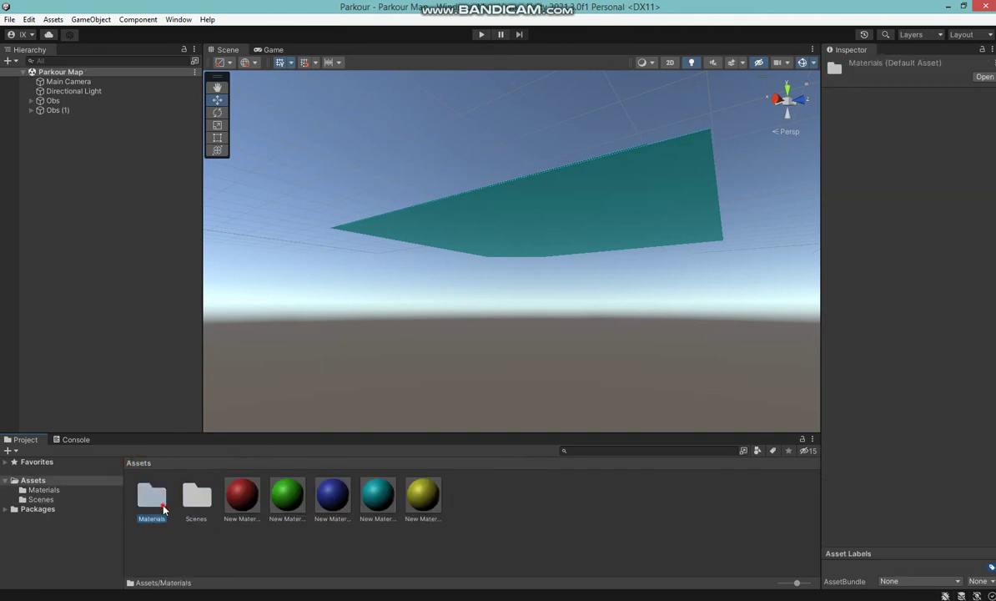
# Open NewBehaviourScript in the Materials folder and cancel its deletion, keeping the script.
pyautogui.doubleClick(153, 499)
pyautogui.click(193, 503)
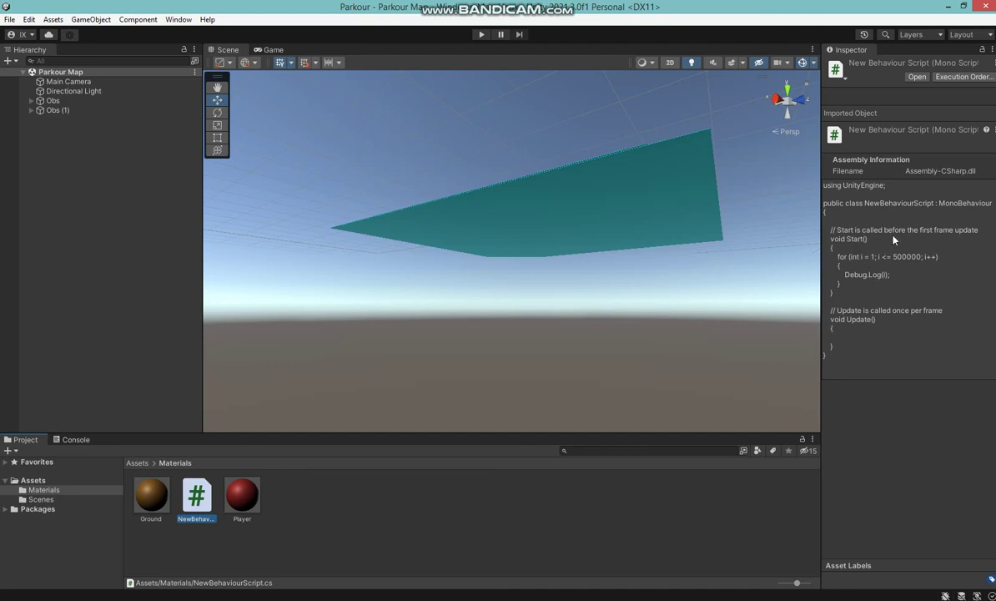
pyautogui.rightClick(197, 499)
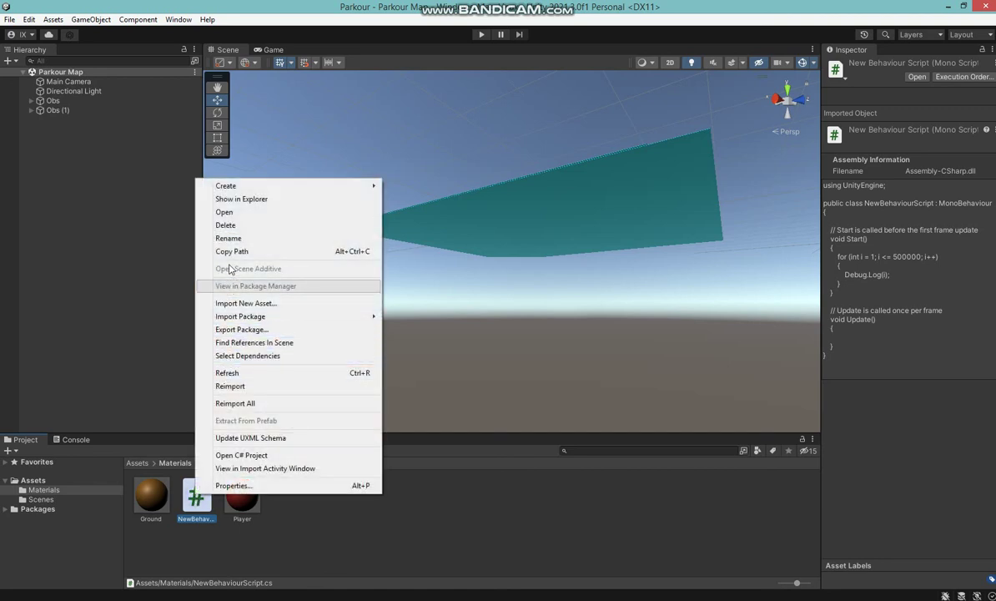
pyautogui.click(227, 226)
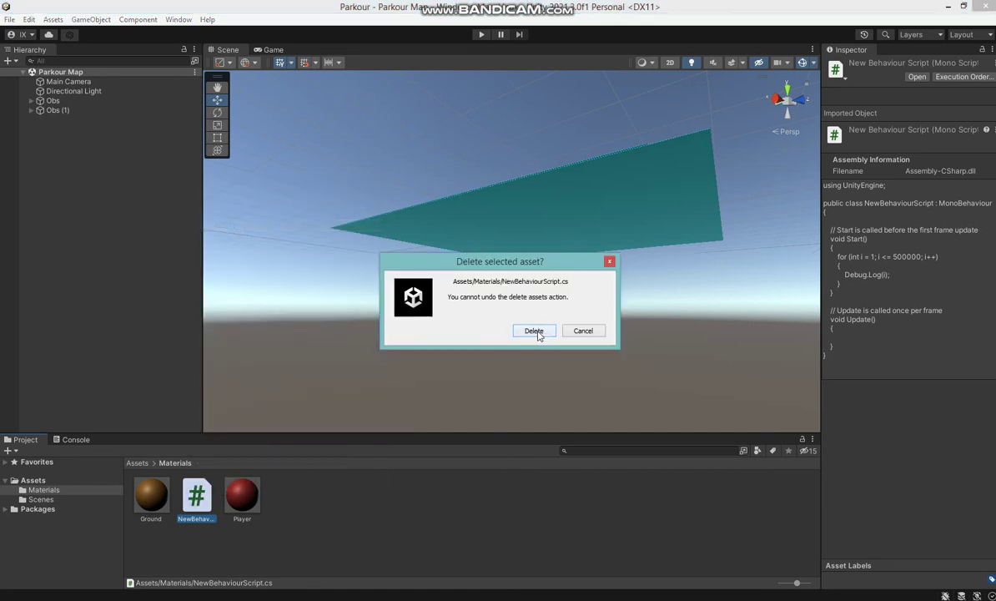
pyautogui.click(582, 333)
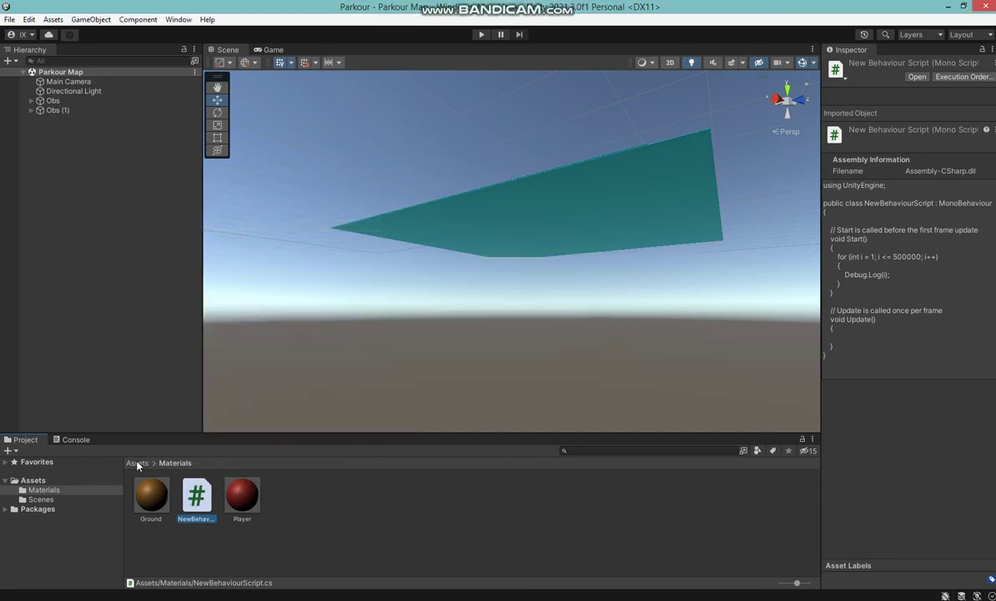